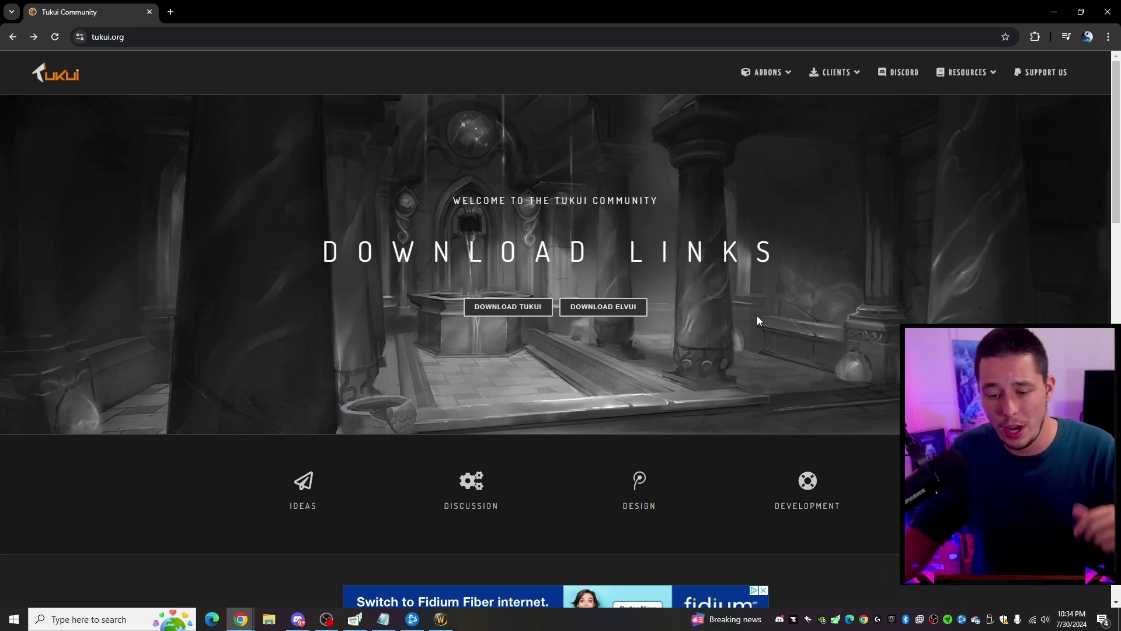
Step: Download the ElvUI 13.72 zip (3.0 MB) from Tukui.org's ElvUI page
{"action": "left_click", "coordinate": [620, 308]}
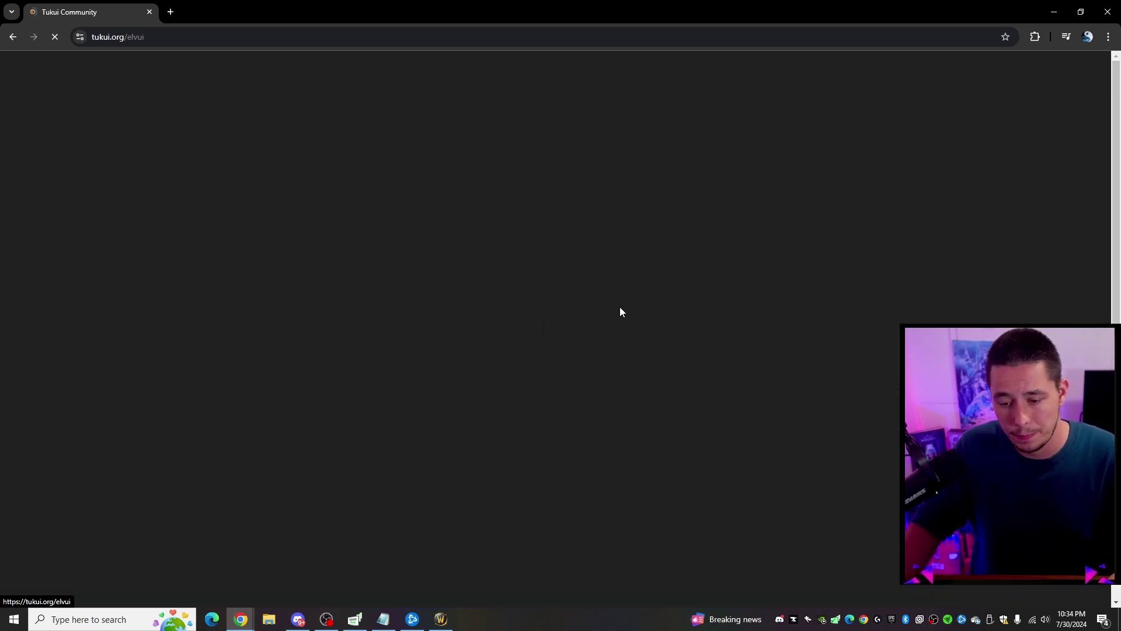
{"action": "scroll", "coordinate": [687, 324], "scroll_direction": "up", "scroll_amount": 1}
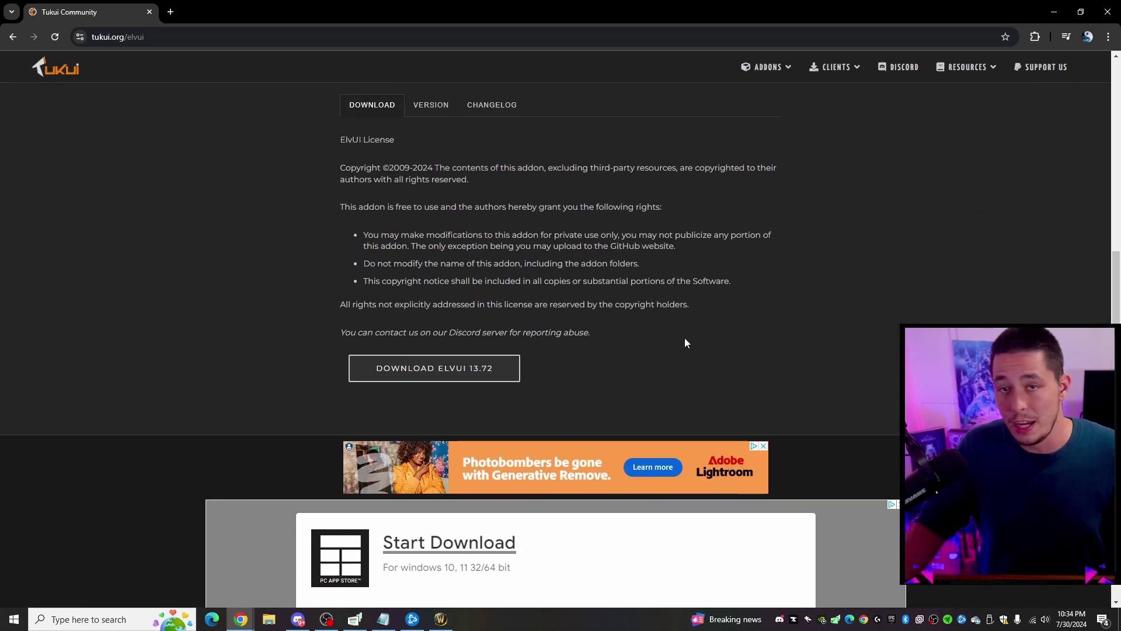
{"action": "left_click", "coordinate": [509, 380]}
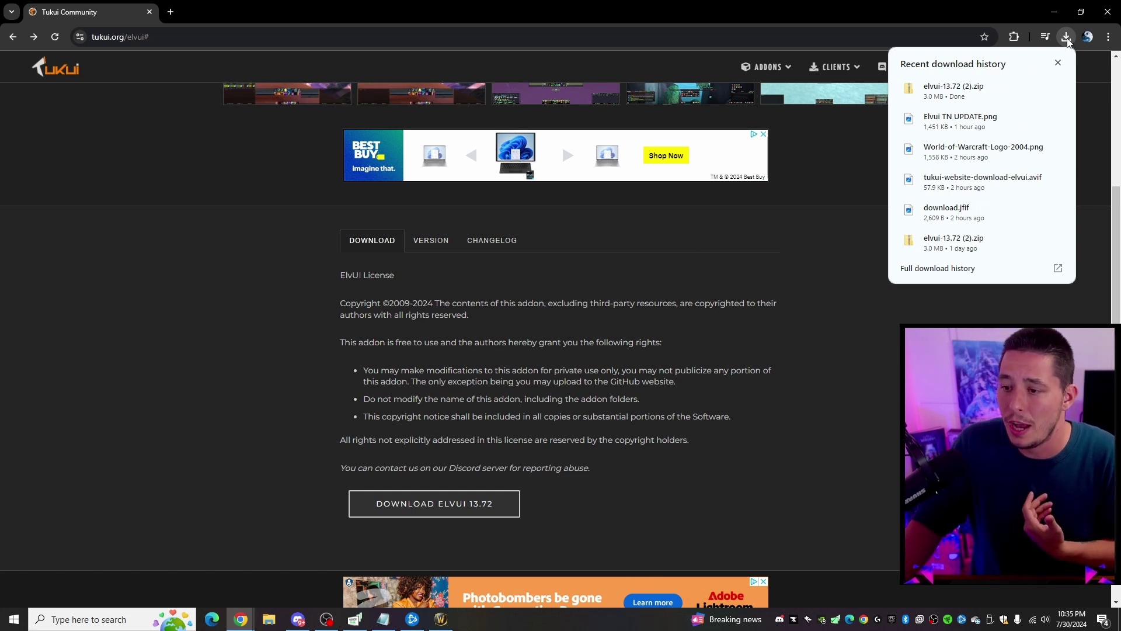
Step: Show elvui-13.72 (2).zip in the Downloads folder, move that window aside, and bring up Battle.net
{"action": "left_click", "coordinate": [1034, 89]}
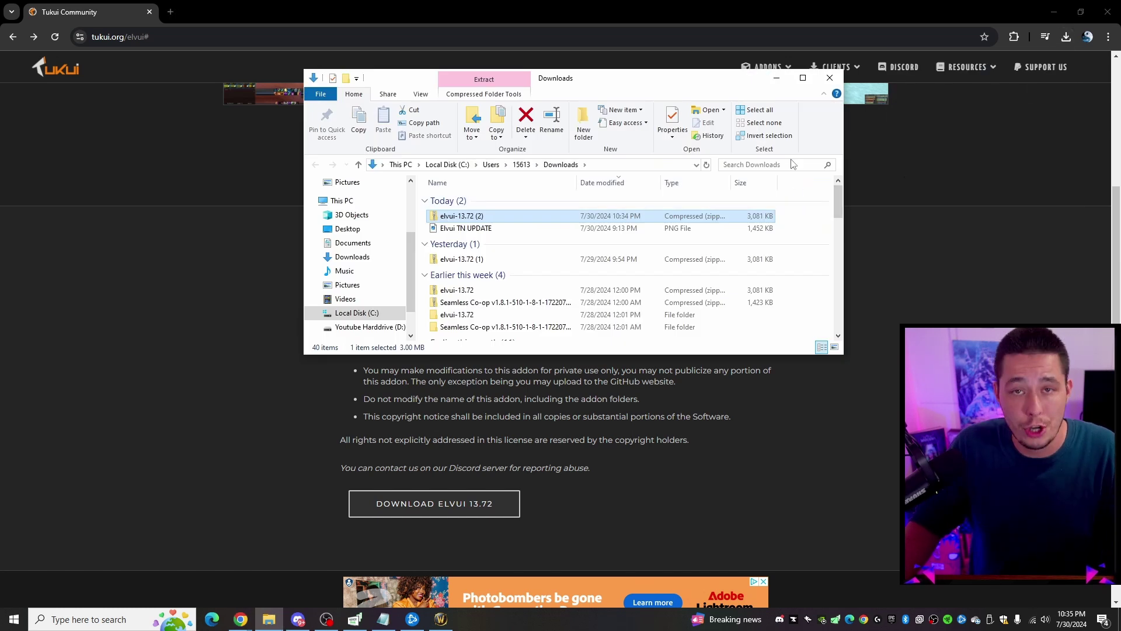
{"action": "left_click_drag", "start_coordinate": [642, 78], "coordinate": [804, 86]}
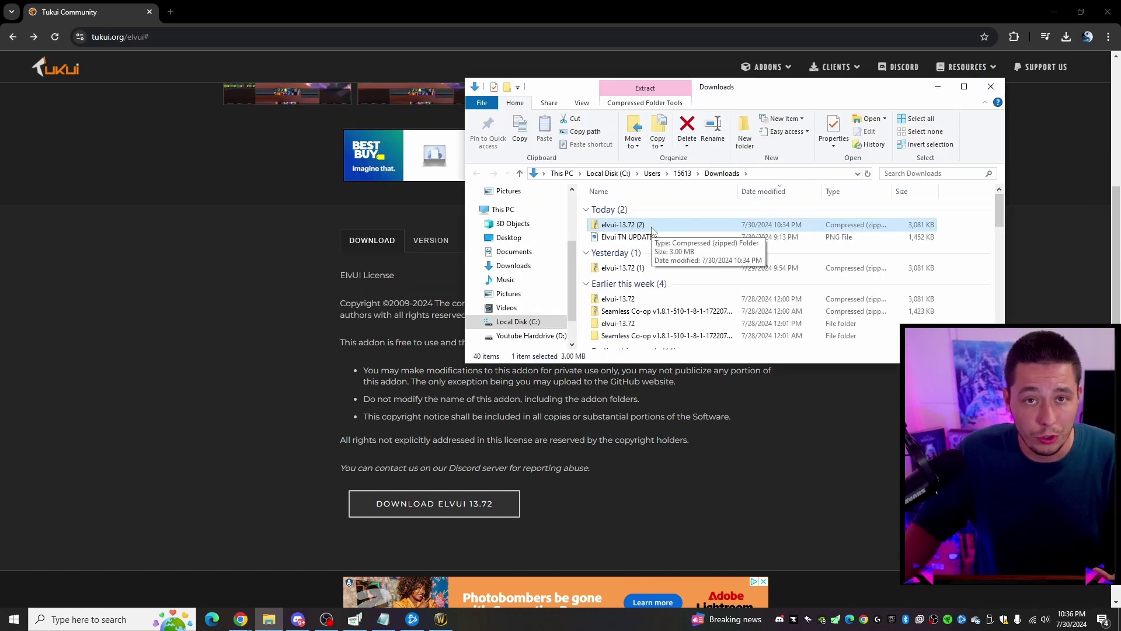
{"action": "mouse_move", "coordinate": [784, 90]}
{"action": "left_mouse_down"}
{"action": "mouse_move", "coordinate": [583, 192]}
{"action": "mouse_move", "coordinate": [811, 116]}
{"action": "mouse_move", "coordinate": [889, 57]}
{"action": "left_mouse_up"}
{"action": "left_click", "coordinate": [412, 617]}
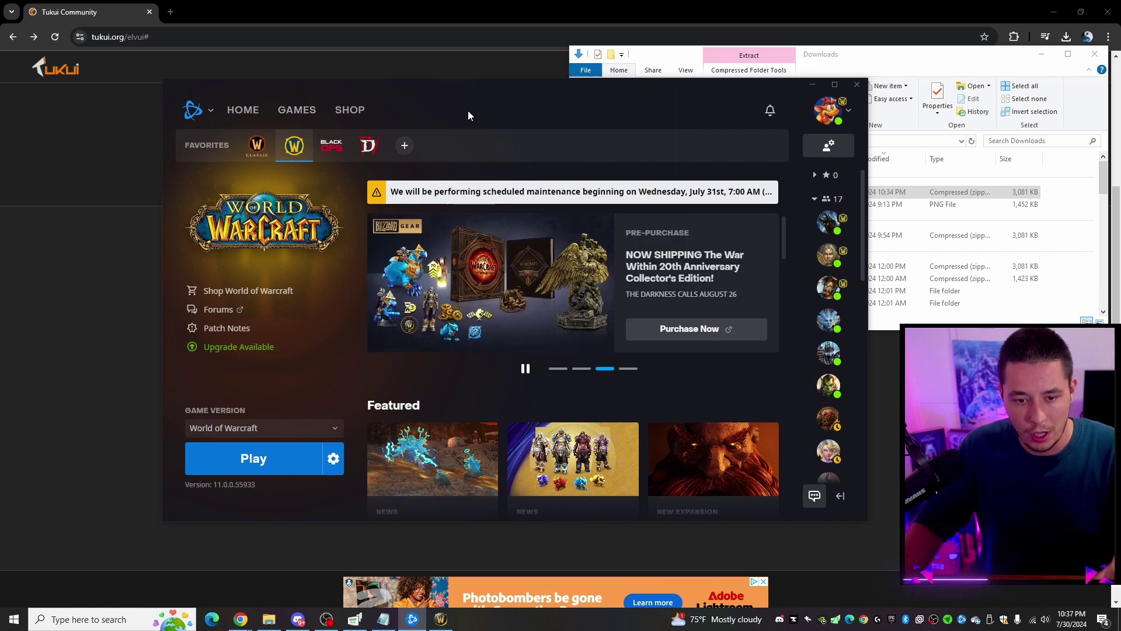
Step: Open the World of Warcraft install folder via Battle.net's Show in Explorer and place it beside Downloads
{"action": "left_click", "coordinate": [334, 458]}
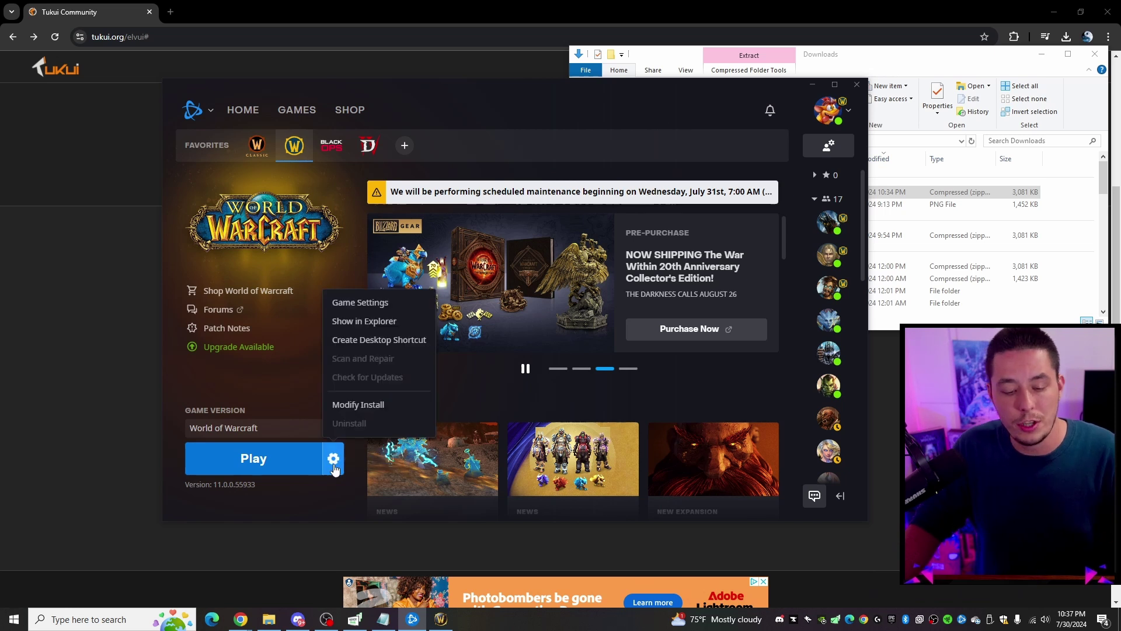
{"action": "left_click", "coordinate": [380, 330]}
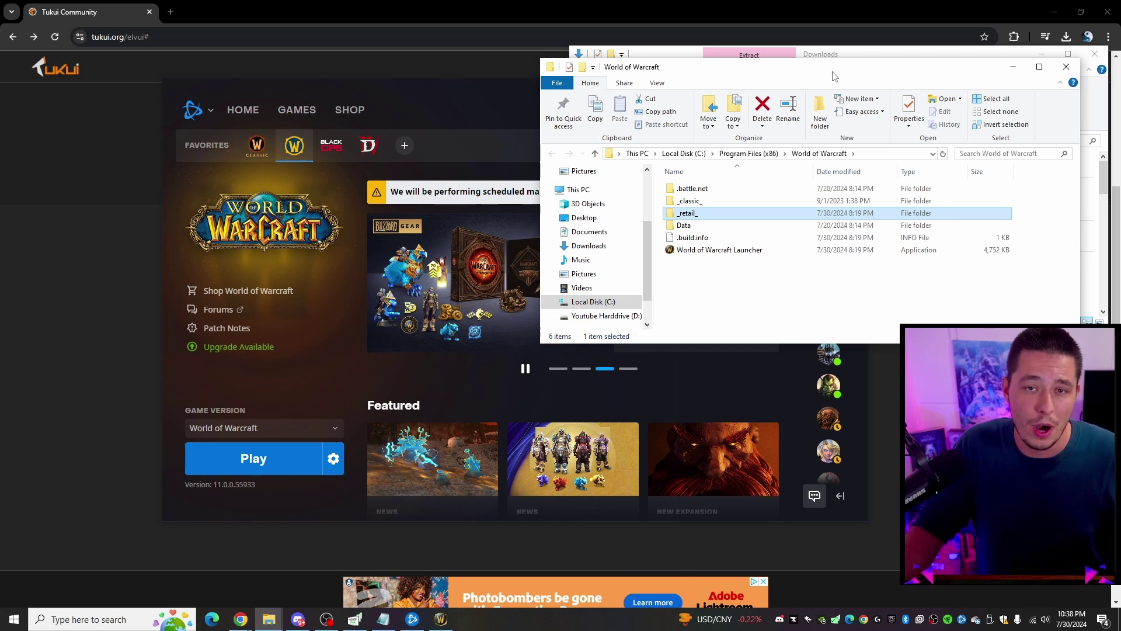
{"action": "mouse_move", "coordinate": [834, 76]}
{"action": "left_mouse_down"}
{"action": "mouse_move", "coordinate": [858, 80]}
{"action": "mouse_move", "coordinate": [493, 164]}
{"action": "mouse_move", "coordinate": [396, 63]}
{"action": "mouse_move", "coordinate": [406, 58]}
{"action": "left_mouse_up"}
Step: Look inside the _classic_\Interface\AddOns folder, then return to the World of Warcraft folder
{"action": "left_click", "coordinate": [394, 293]}
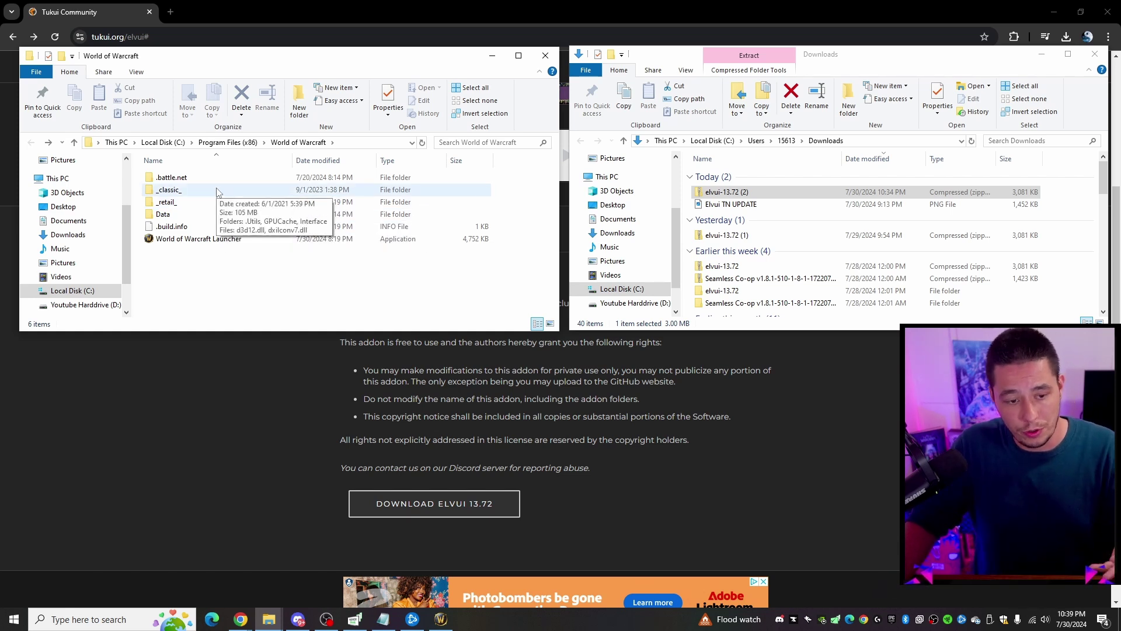
{"action": "double_click", "coordinate": [218, 193]}
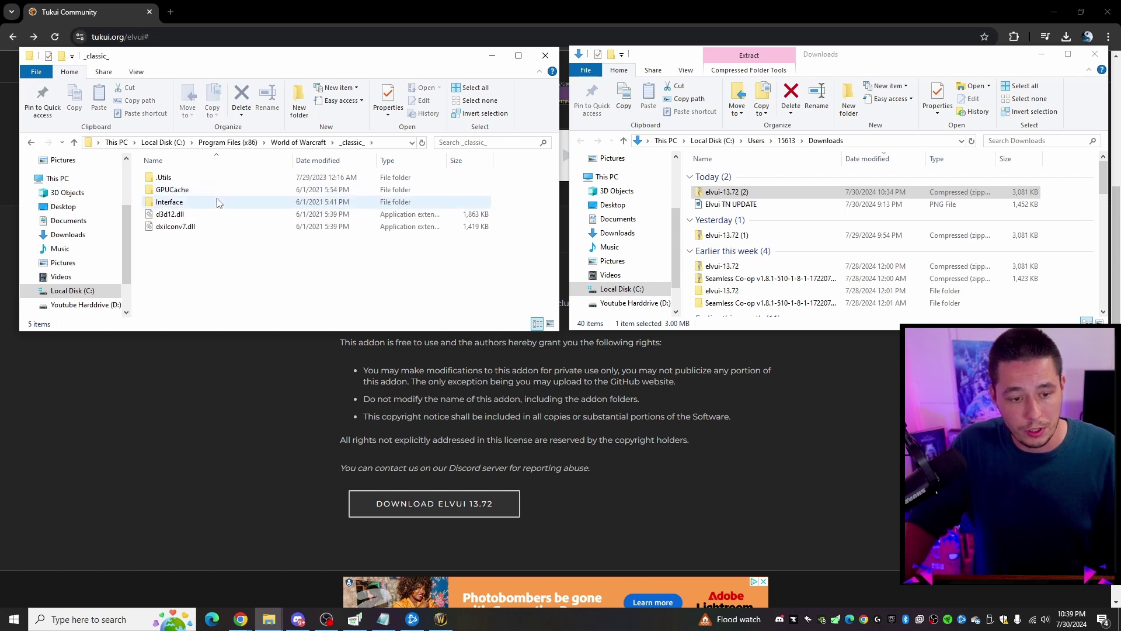
{"action": "double_click", "coordinate": [218, 202]}
{"action": "double_click", "coordinate": [211, 180]}
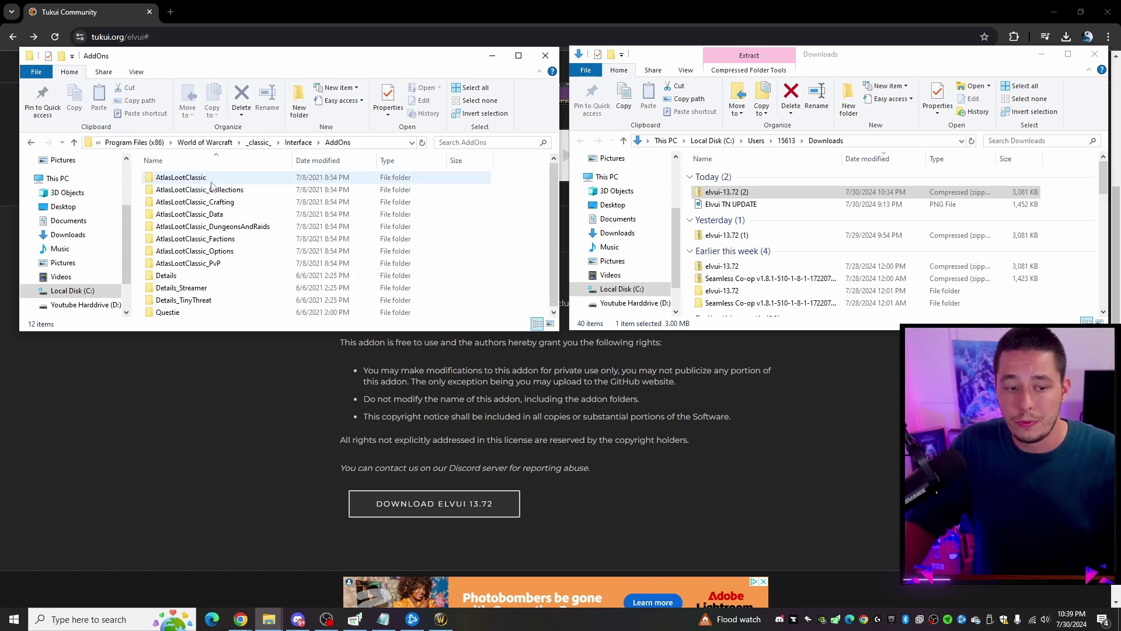
{"action": "left_click", "coordinate": [32, 143]}
{"action": "left_click", "coordinate": [32, 143]}
{"action": "left_click", "coordinate": [32, 143]}
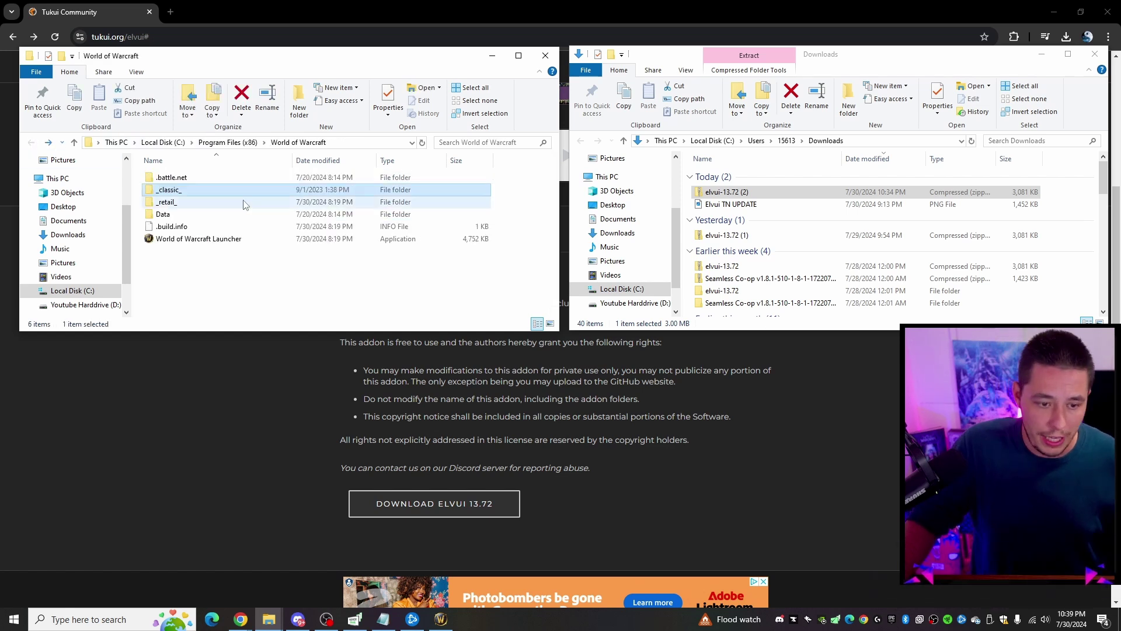
Step: Open _retail_\Interface\AddOns, which lists 80 addon folders such as Adapt and AngryKeystones
{"action": "double_click", "coordinate": [236, 209]}
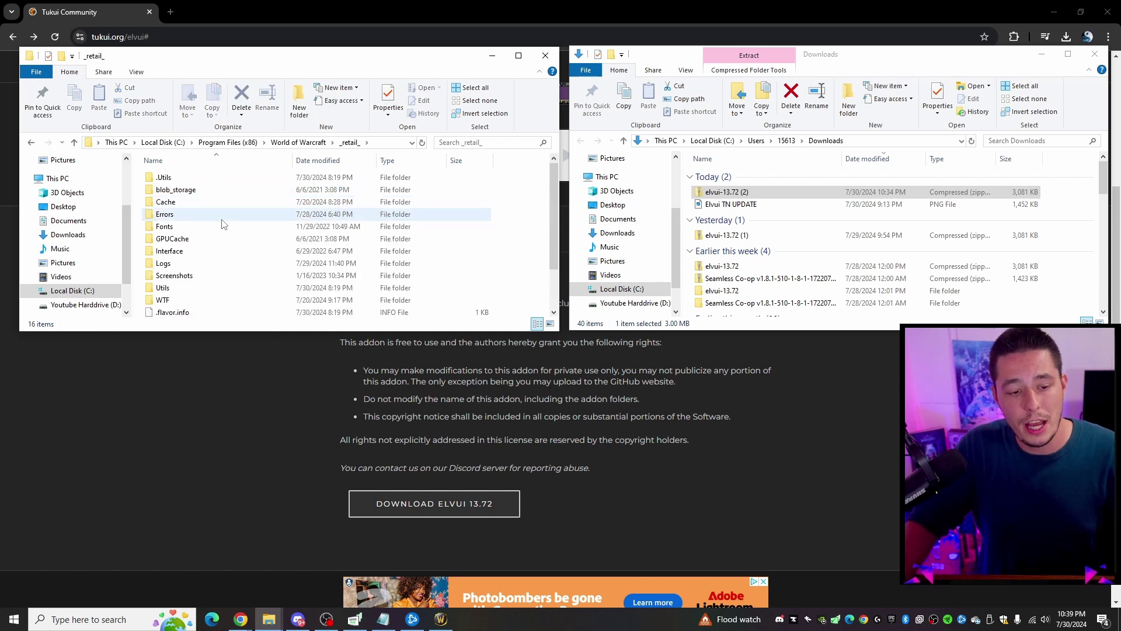
{"action": "double_click", "coordinate": [207, 250]}
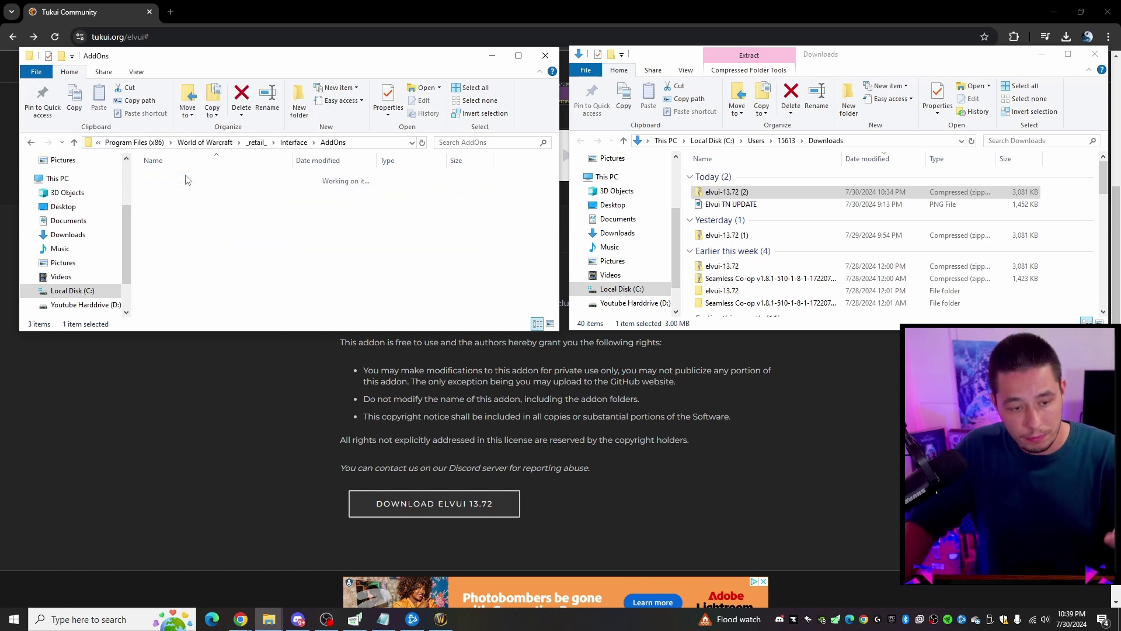
{"action": "double_click", "coordinate": [187, 179]}
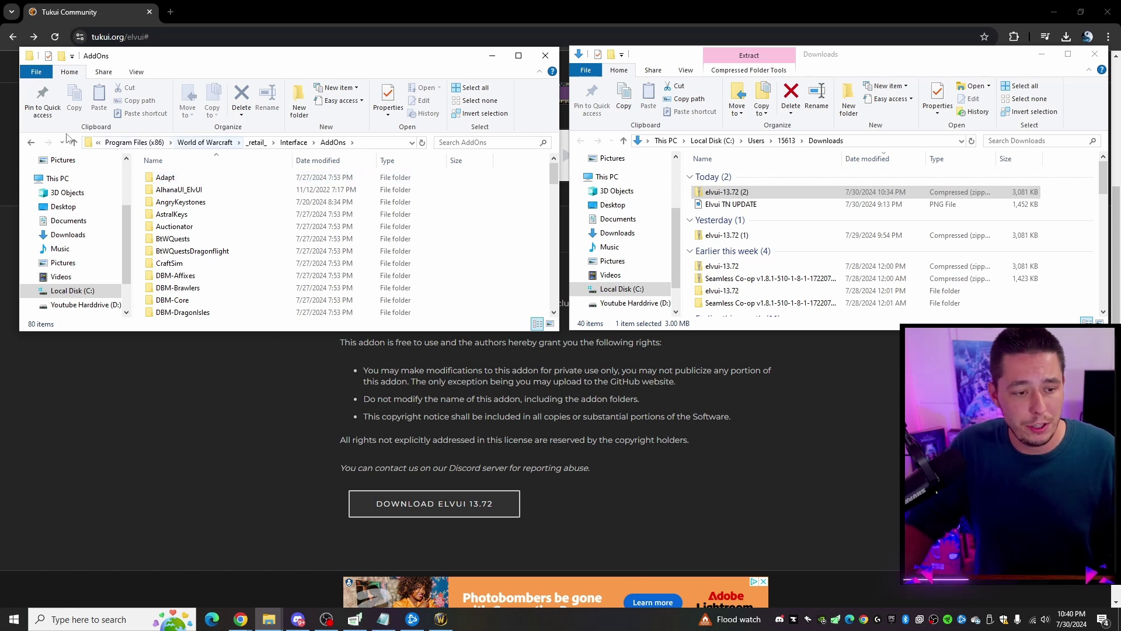
{"action": "left_click", "coordinate": [30, 141]}
{"action": "left_click", "coordinate": [30, 142]}
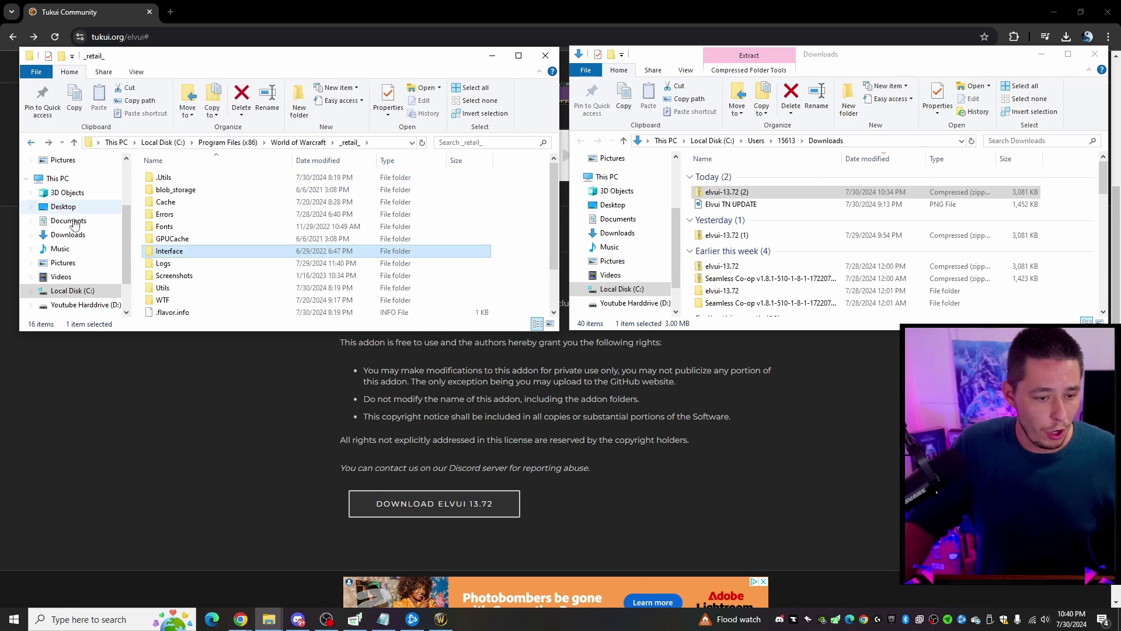
{"action": "left_click", "coordinate": [72, 290]}
{"action": "scroll", "coordinate": [271, 198], "scroll_direction": "down", "scroll_amount": 1}
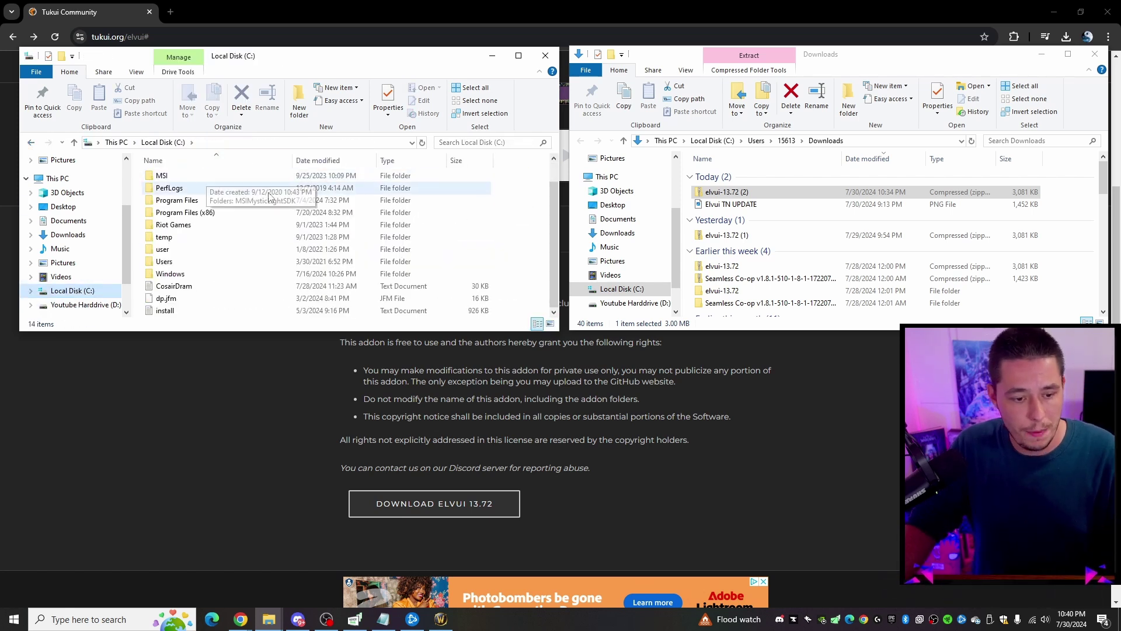
{"action": "double_click", "coordinate": [215, 215]}
{"action": "scroll", "coordinate": [247, 194], "scroll_direction": "down", "scroll_amount": 5}
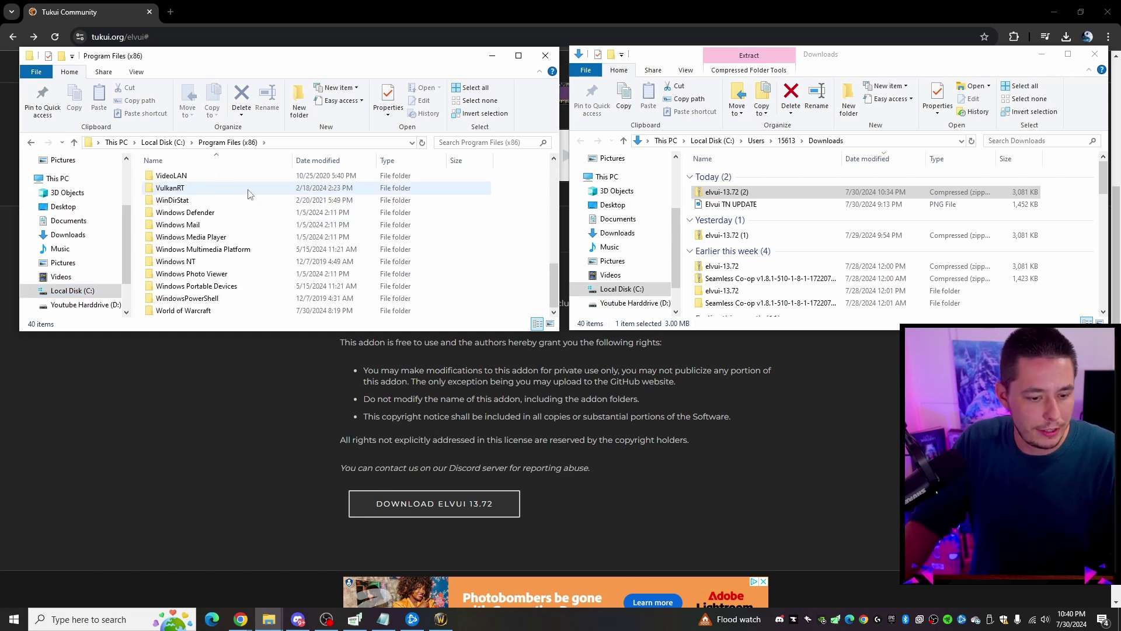
{"action": "double_click", "coordinate": [213, 308]}
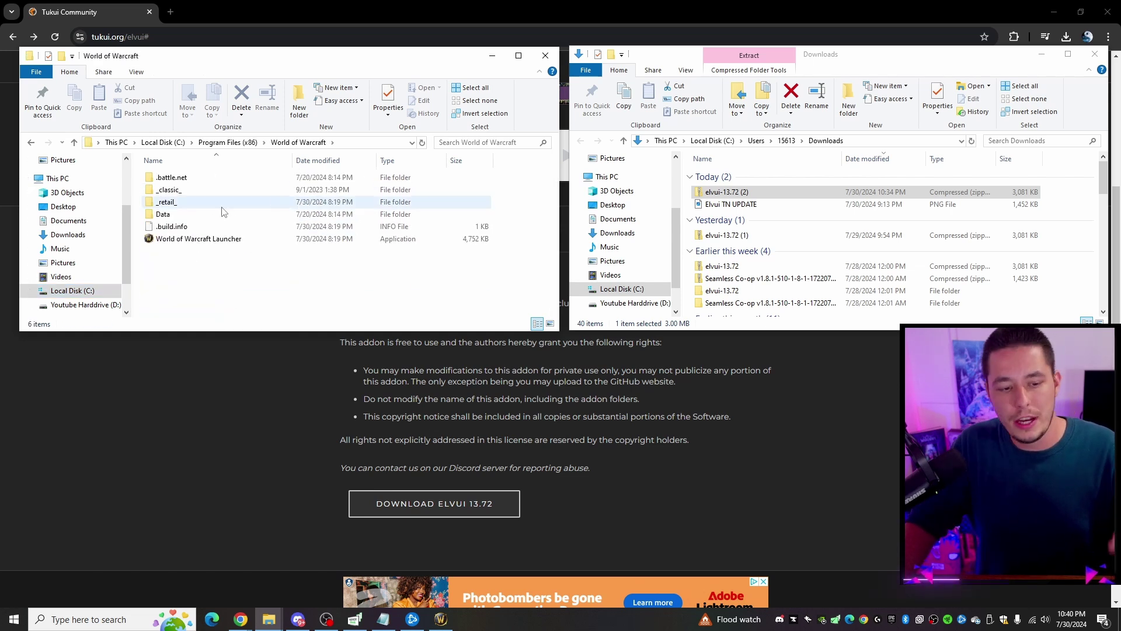
{"action": "double_click", "coordinate": [221, 203]}
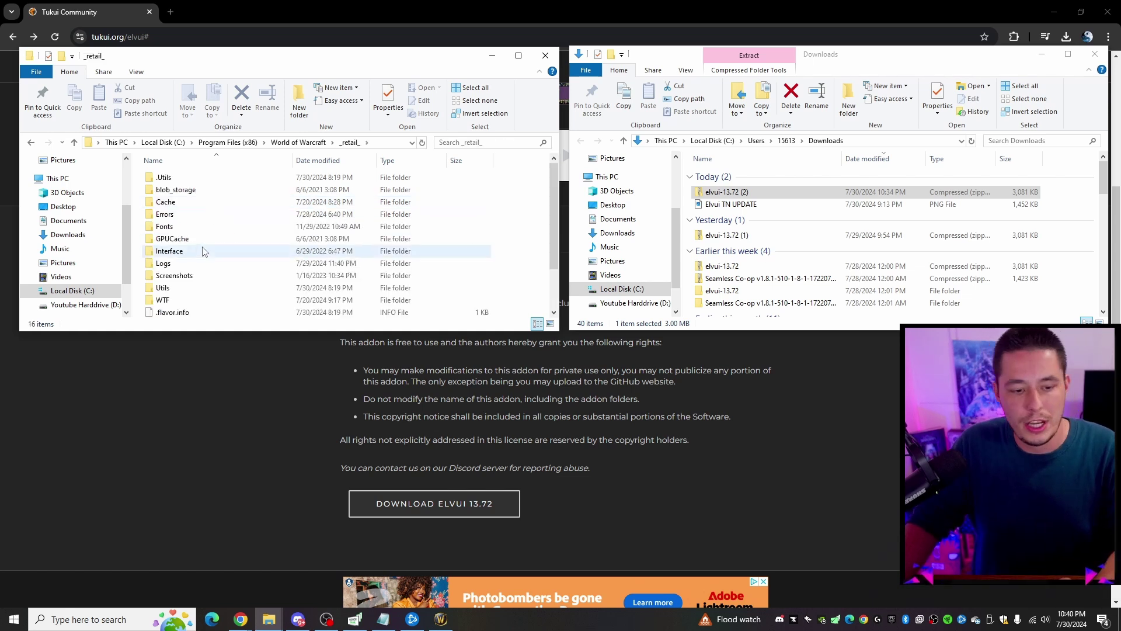
{"action": "double_click", "coordinate": [204, 252]}
{"action": "double_click", "coordinate": [196, 178]}
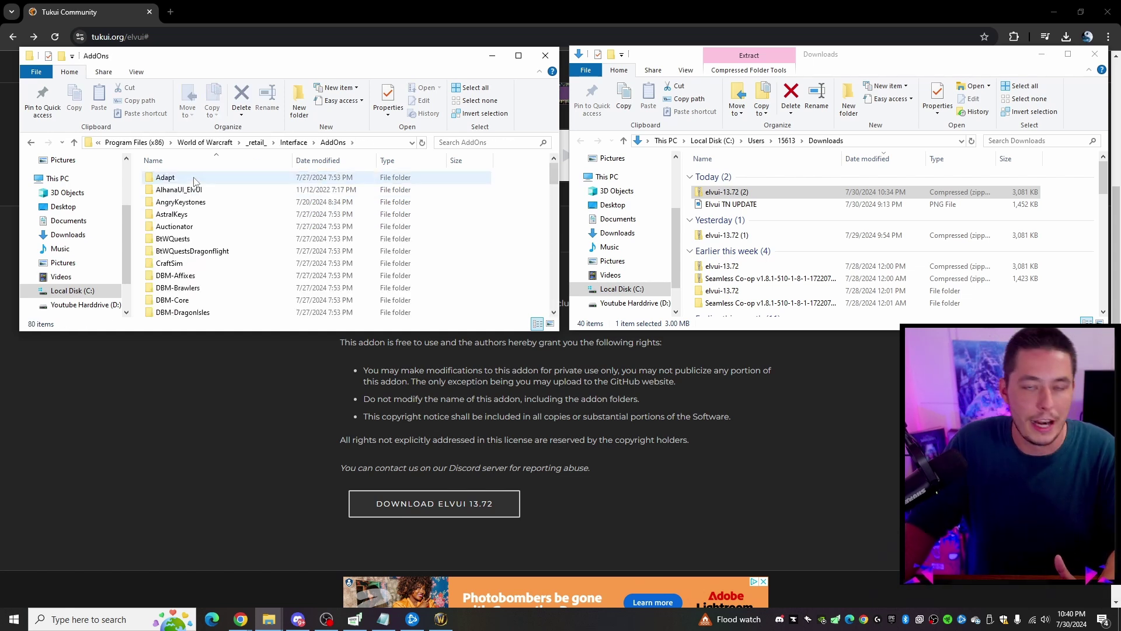
Step: Copy the AddOns folder path and start Extract All on elvui-13.72 (2).zip
{"action": "left_click", "coordinate": [374, 143]}
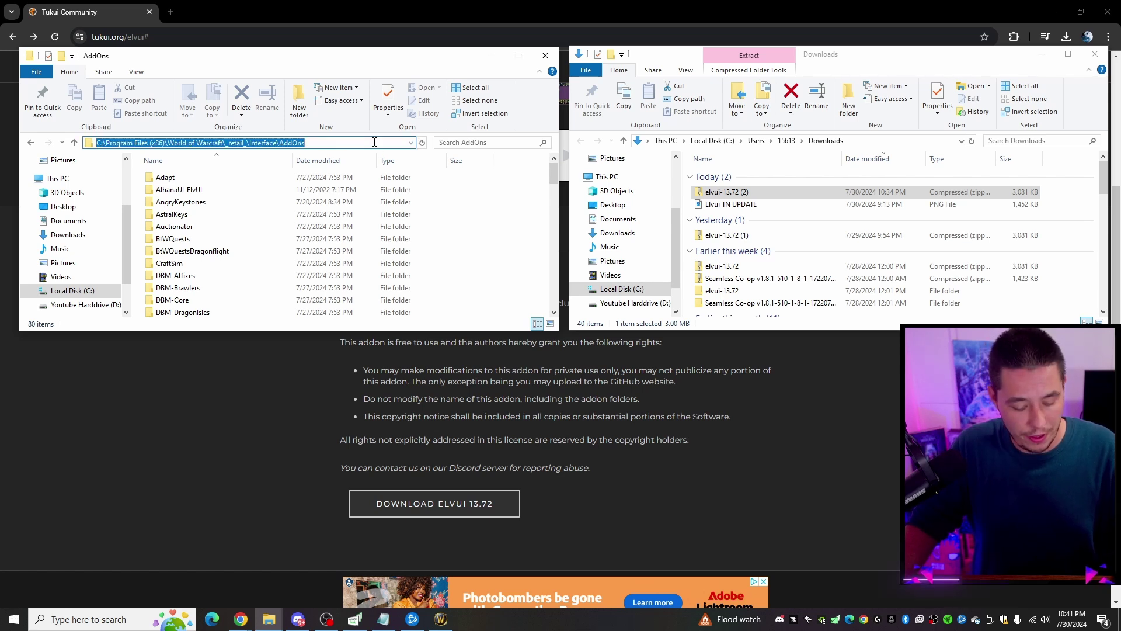
{"action": "right_click", "coordinate": [737, 194]}
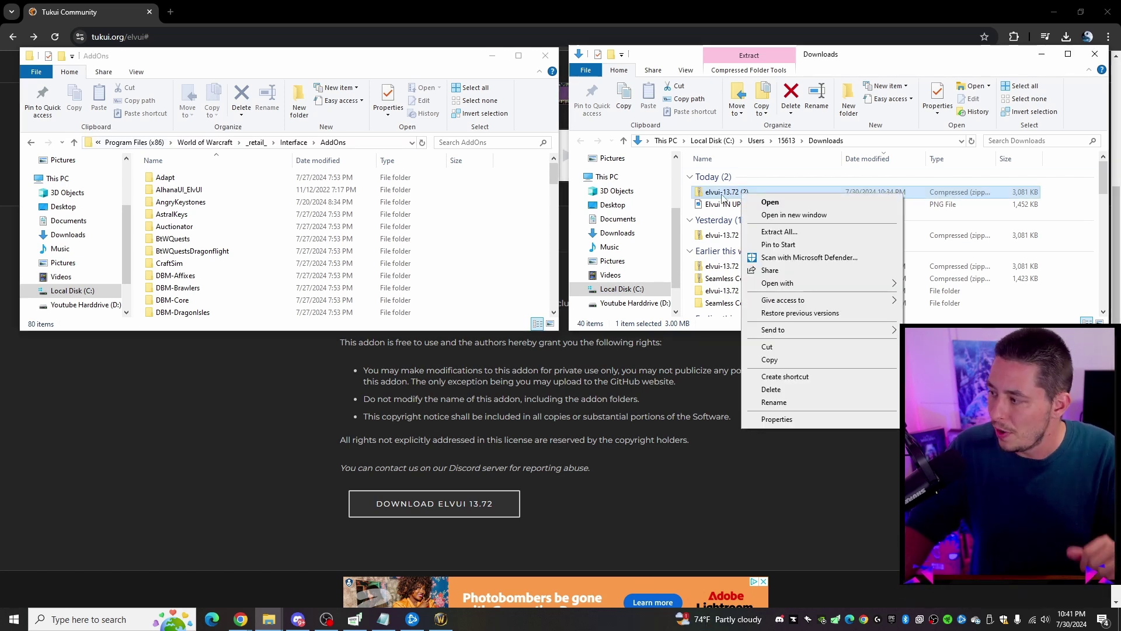
{"action": "left_click", "coordinate": [778, 232]}
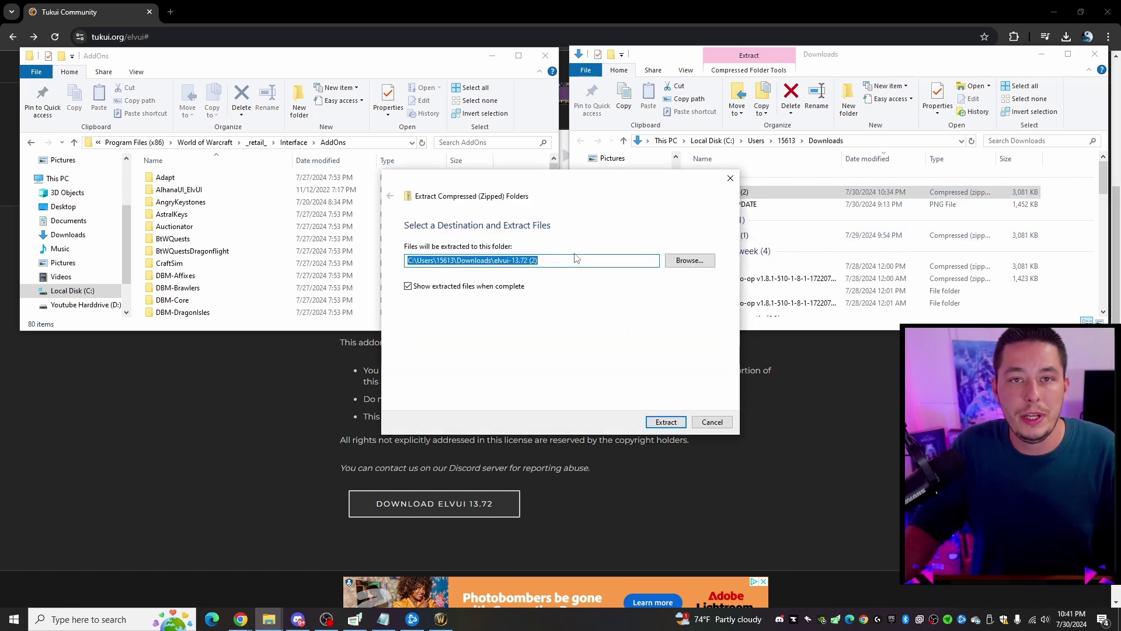
Step: Paste the _retail_\Interface\AddOns path as the destination and extract ElvUI there
{"action": "type", "text": "C:\\Program Files (x86)\\\\World of Warcraft\\_retail_\\Interface\\AddOns"}
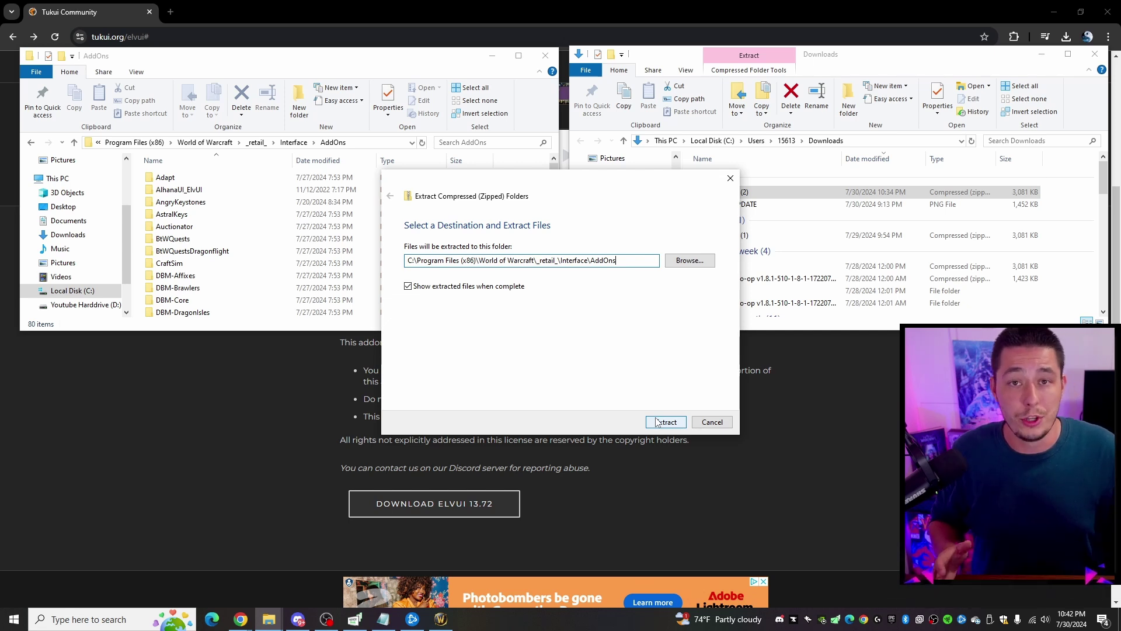
{"action": "left_click", "coordinate": [658, 422]}
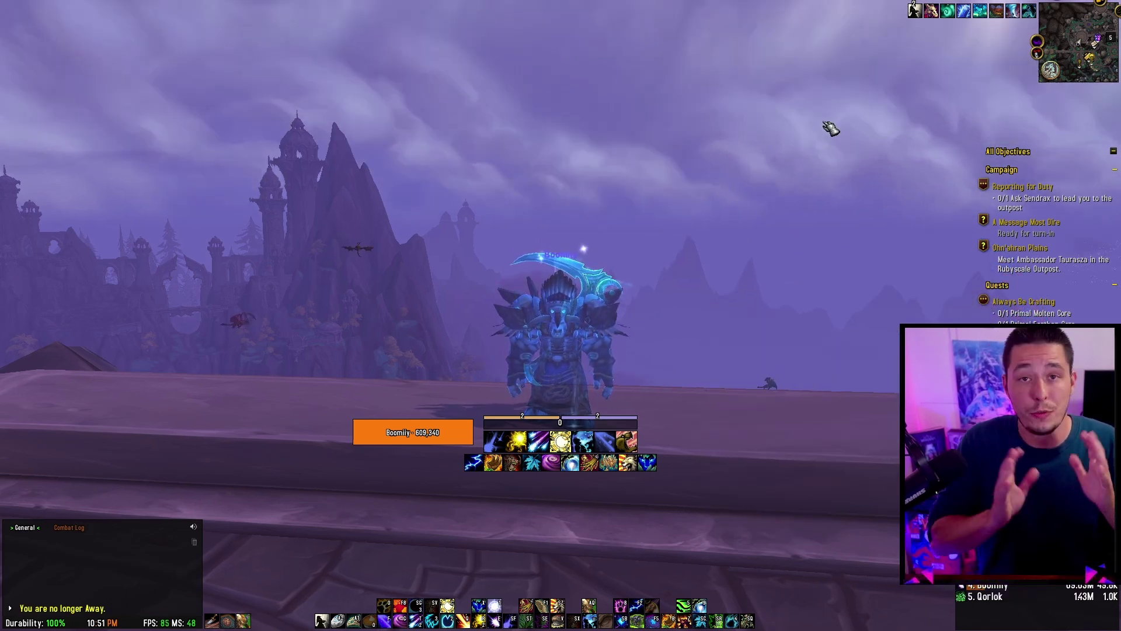
Step: Run /ec in chat to open the ElvUI 13.72 configuration on its General page
{"action": "type", "text": "/ec"}
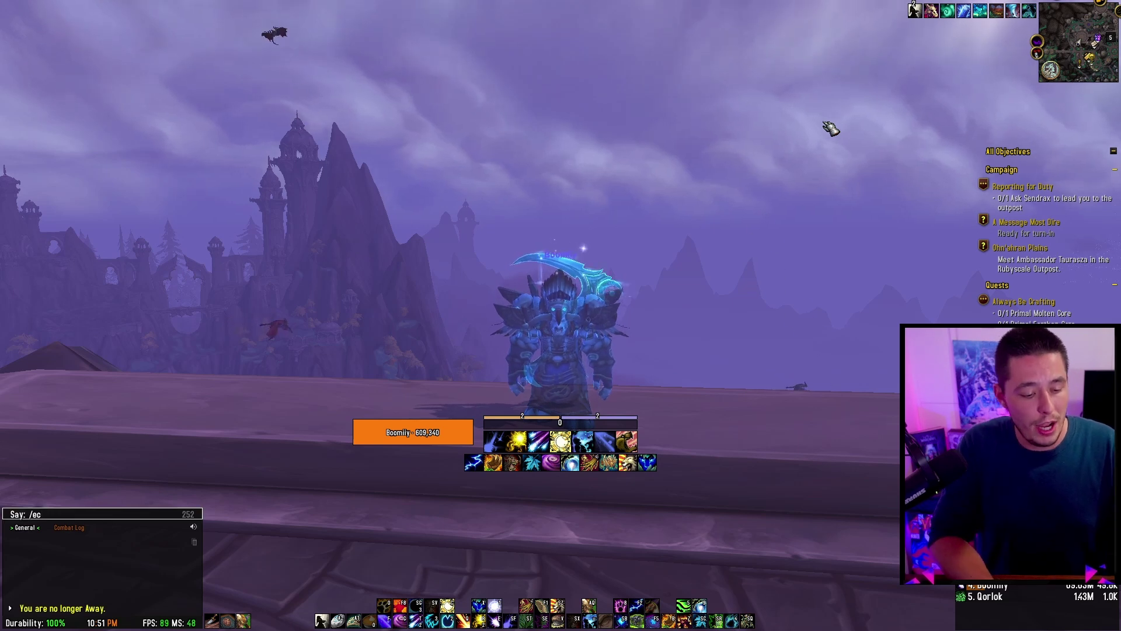
{"action": "key", "text": "Return"}
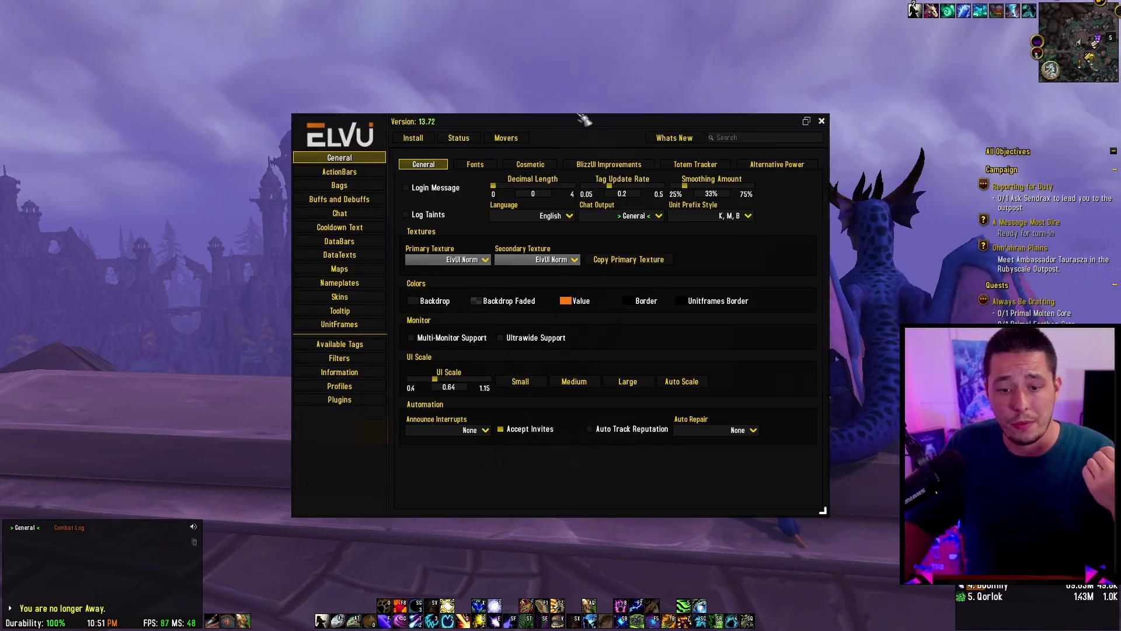
Step: Unlock ElvUI movers and open the Raid 2 Frames, then Player Frame settings (width 230, height 50)
{"action": "left_click", "coordinate": [524, 140]}
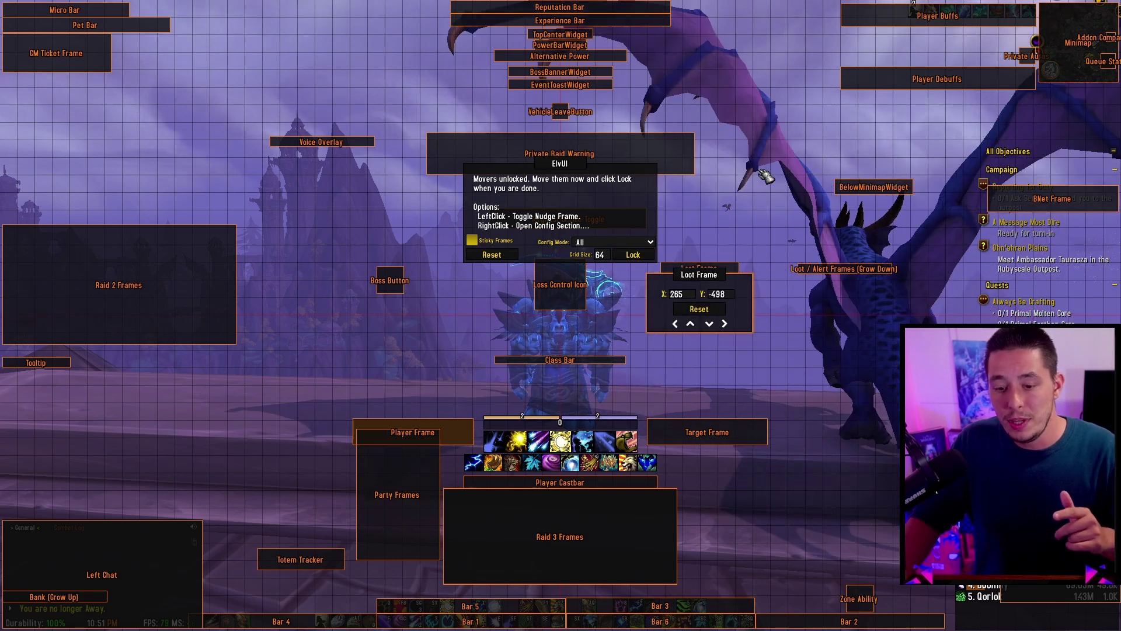
{"action": "right_click", "coordinate": [193, 271]}
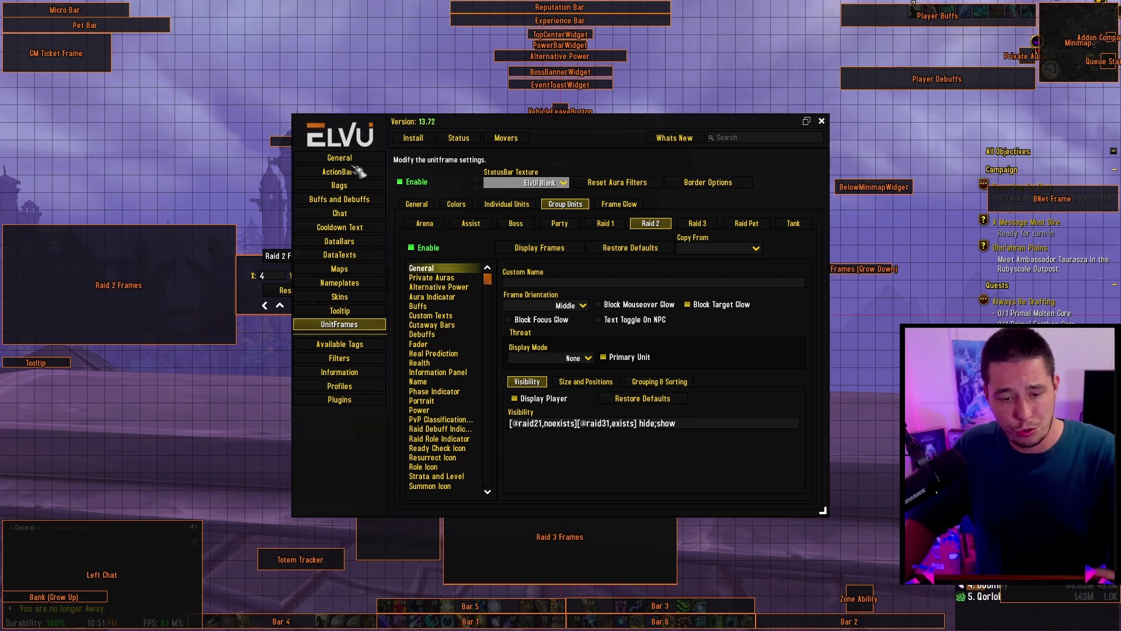
{"action": "left_click", "coordinate": [823, 123]}
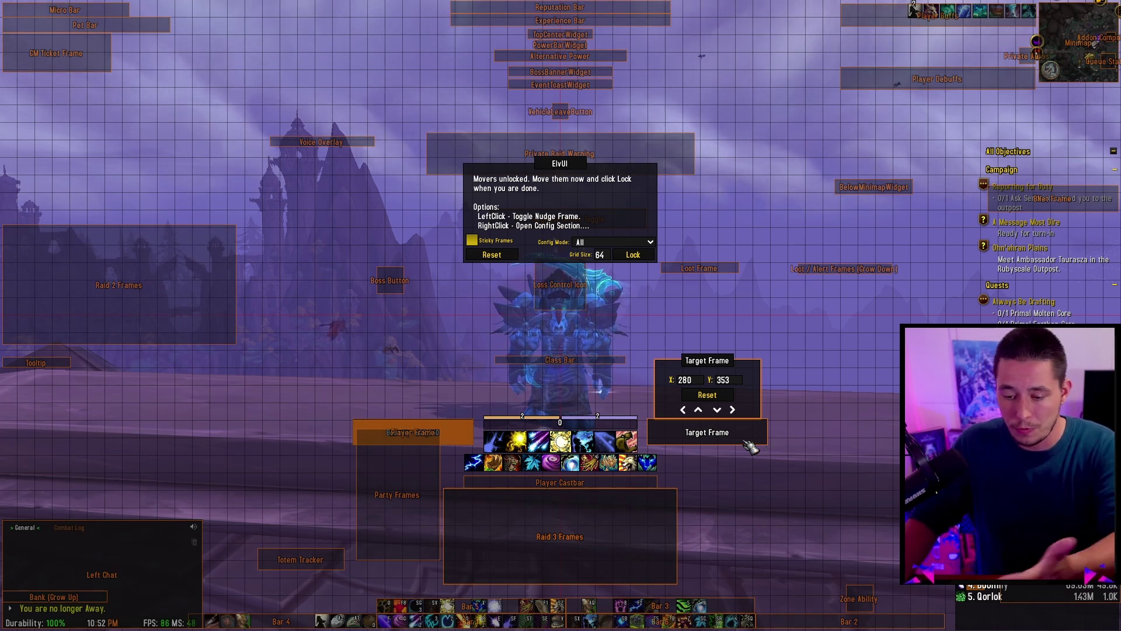
{"action": "right_click", "coordinate": [471, 431]}
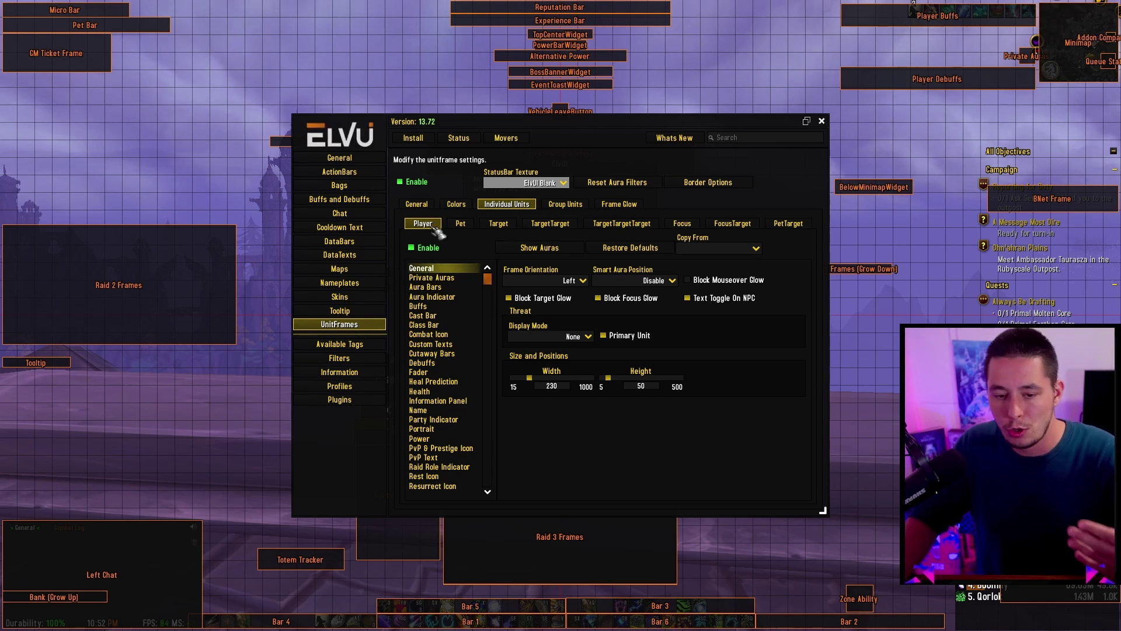
Step: Check the Raid 2 and Party frame settings from their movers, then close the config and mover grid
{"action": "left_click", "coordinate": [822, 121]}
{"action": "right_click", "coordinate": [227, 285]}
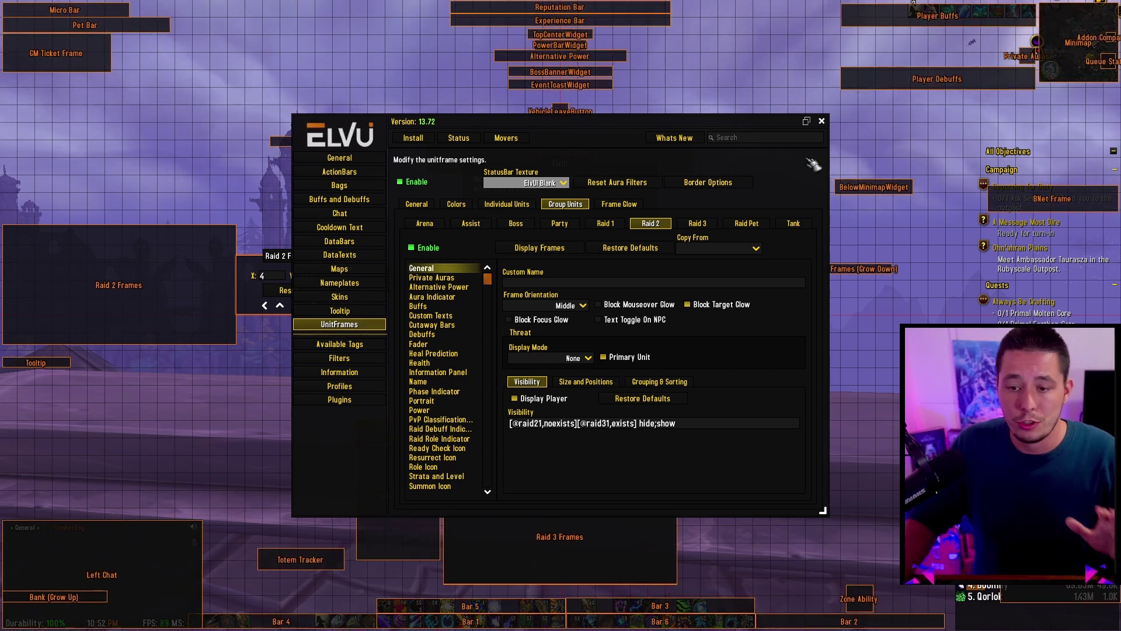
{"action": "left_click", "coordinate": [821, 121]}
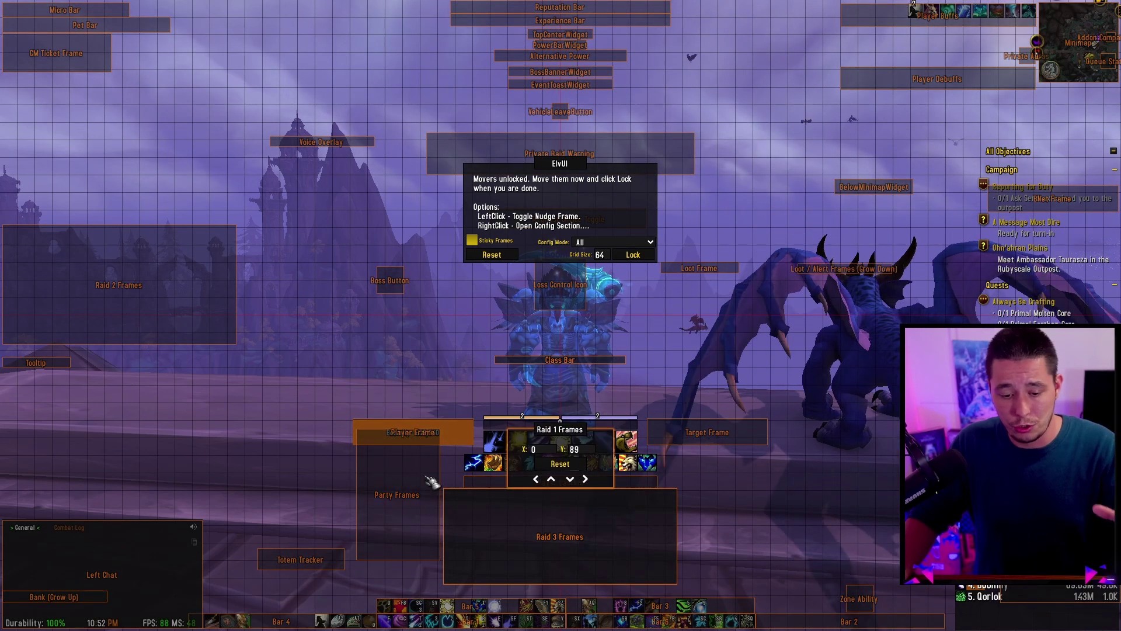
{"action": "right_click", "coordinate": [381, 492]}
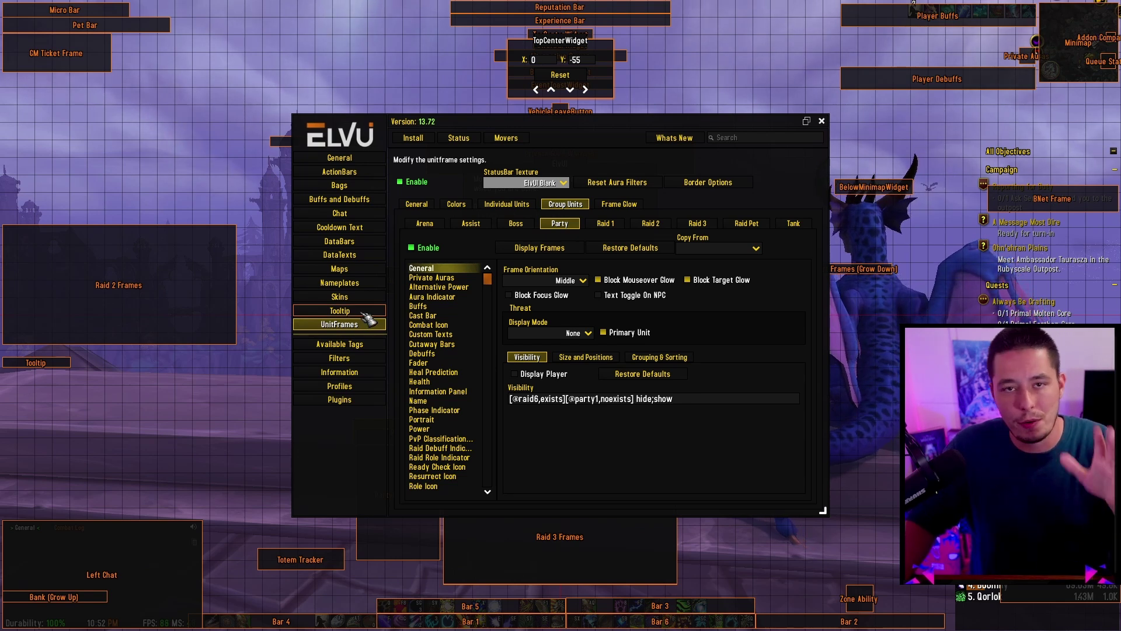
{"action": "key", "text": "Escape"}
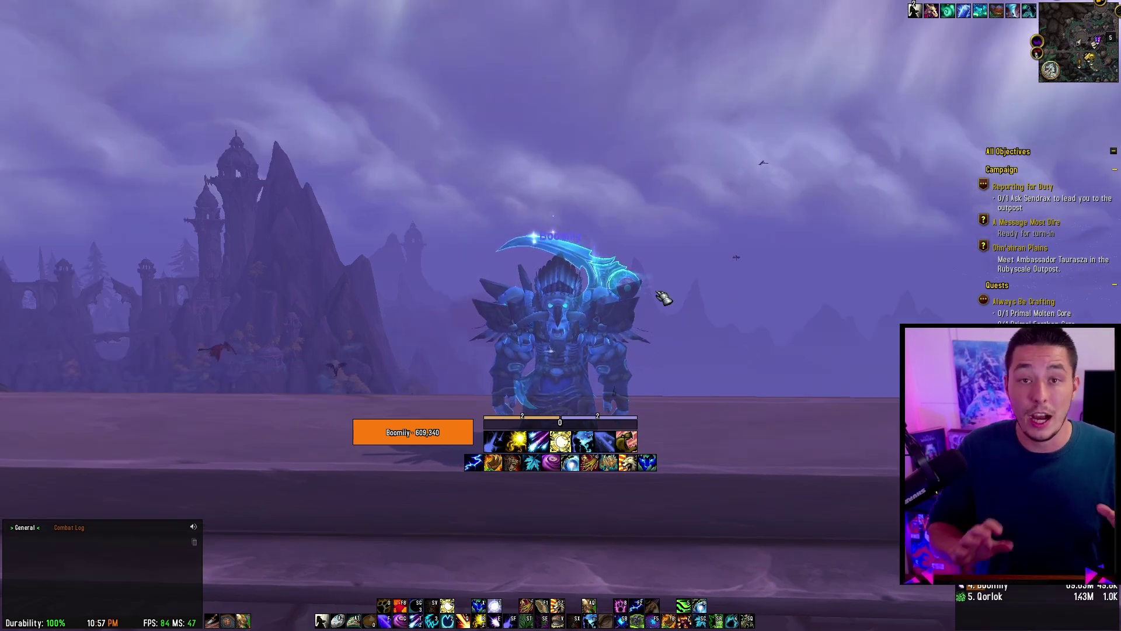
Step: Reopen the ElvUI config with /e and go to Profiles > Import, showing empty import boxes
{"action": "type", "text": "/ec"}
{"action": "key", "text": "Return"}
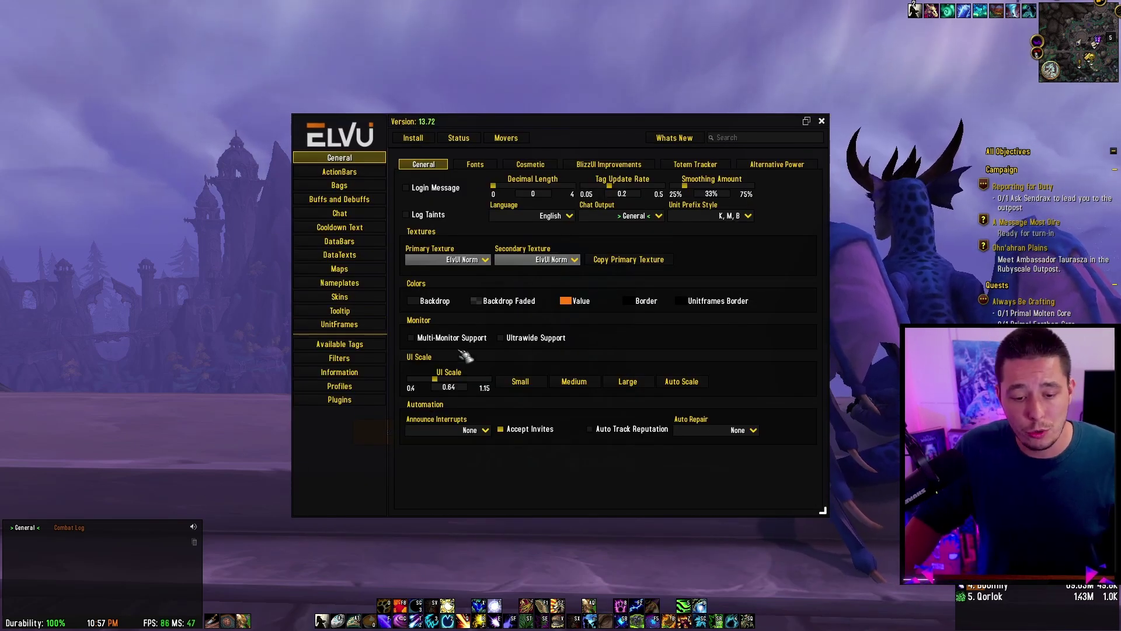
{"action": "left_click", "coordinate": [350, 389]}
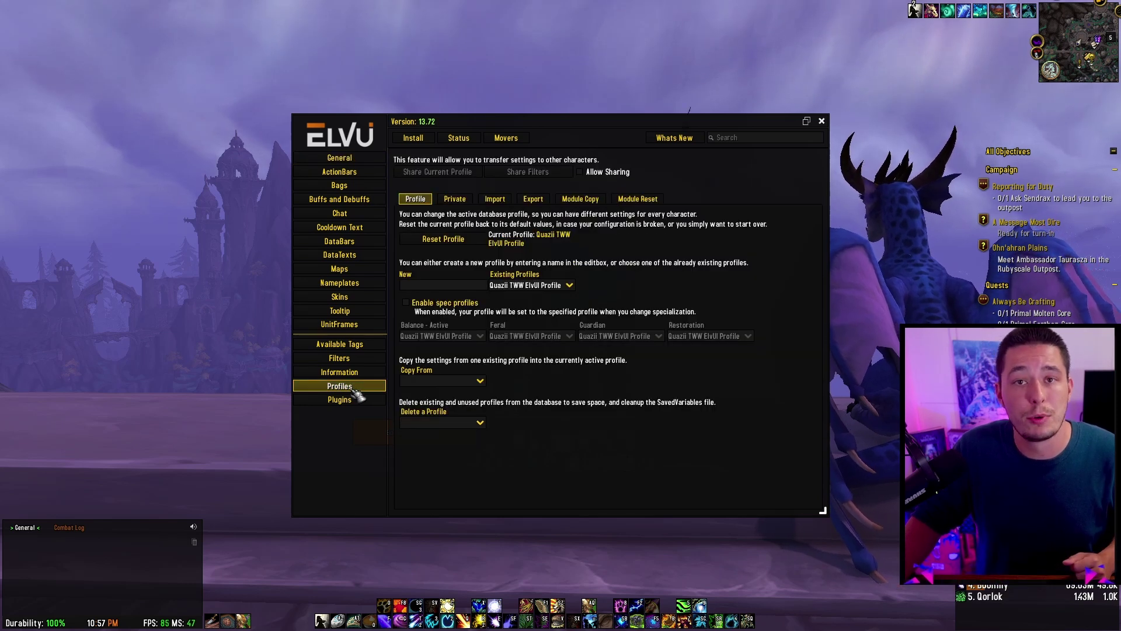
{"action": "left_click", "coordinate": [510, 198]}
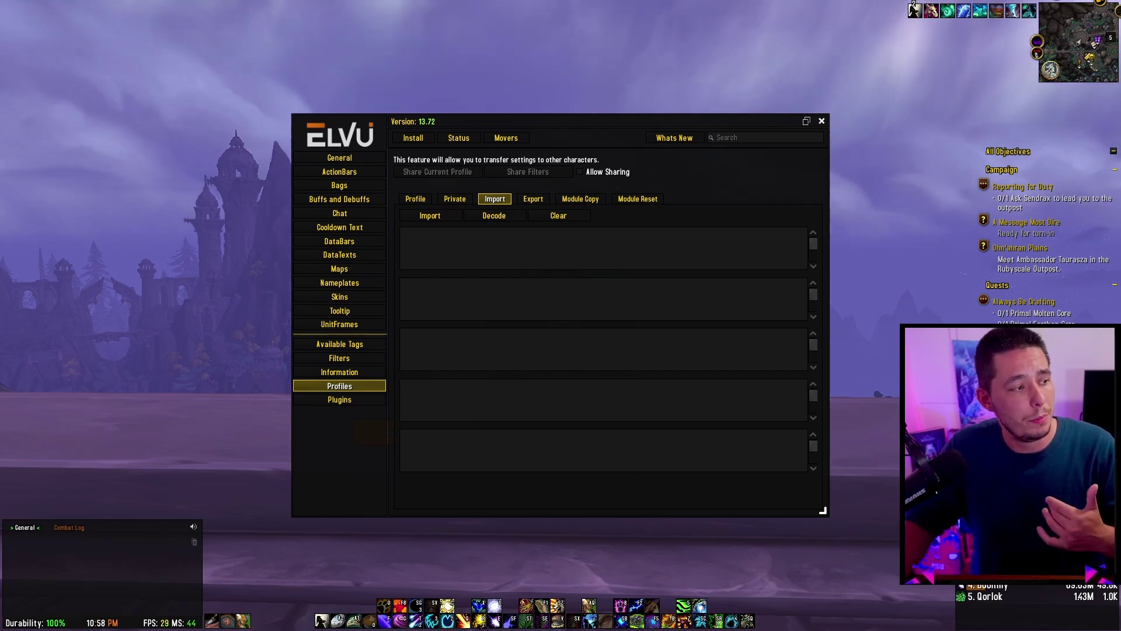
Step: Bring up Chrome maximized and highlight the /ec instruction in Step 1 of the Quazii UI page
{"action": "key", "text": "alt+Tab"}
{"action": "double_click", "coordinate": [817, 77]}
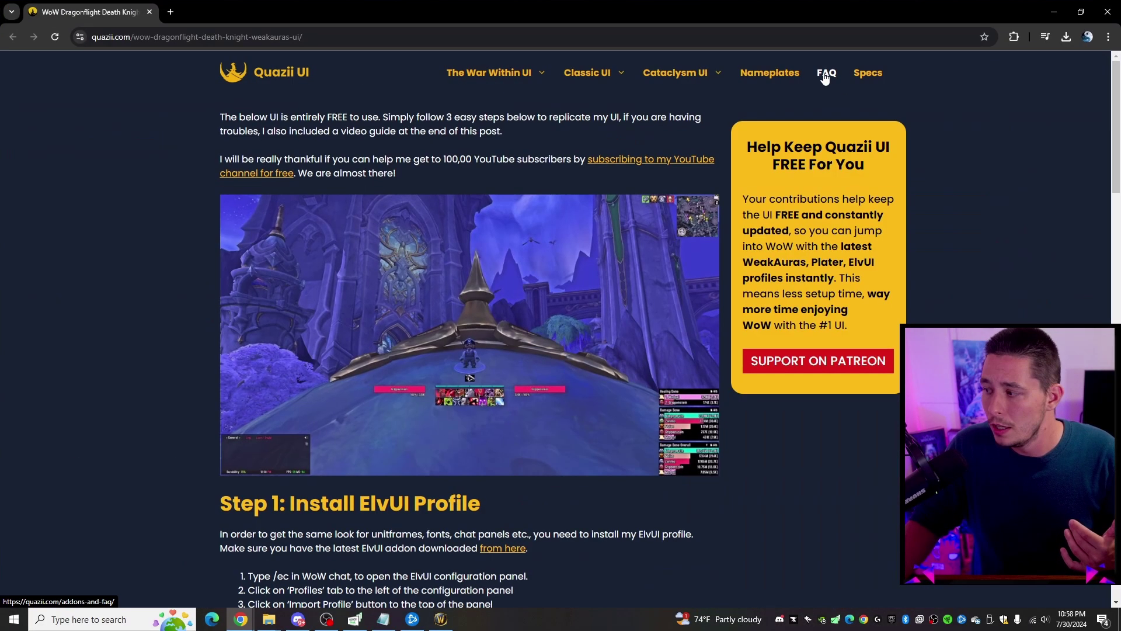
{"action": "scroll", "coordinate": [135, 207], "scroll_direction": "down", "scroll_amount": 4}
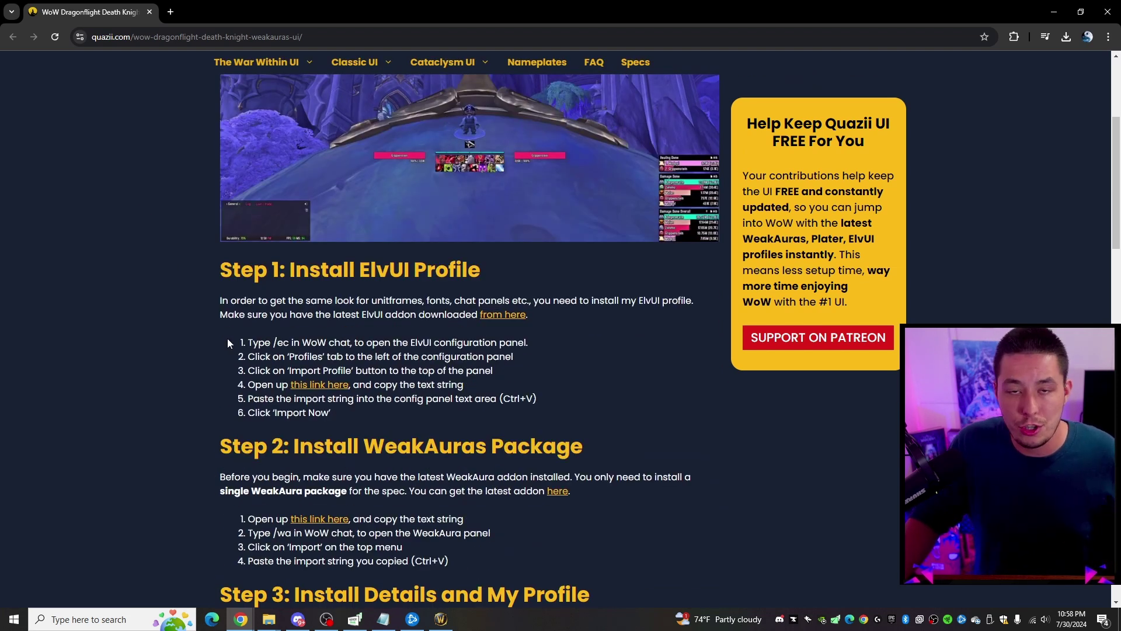
{"action": "scroll", "coordinate": [228, 342], "scroll_direction": "down", "scroll_amount": 1}
{"action": "left_click_drag", "start_coordinate": [273, 291], "coordinate": [320, 290]}
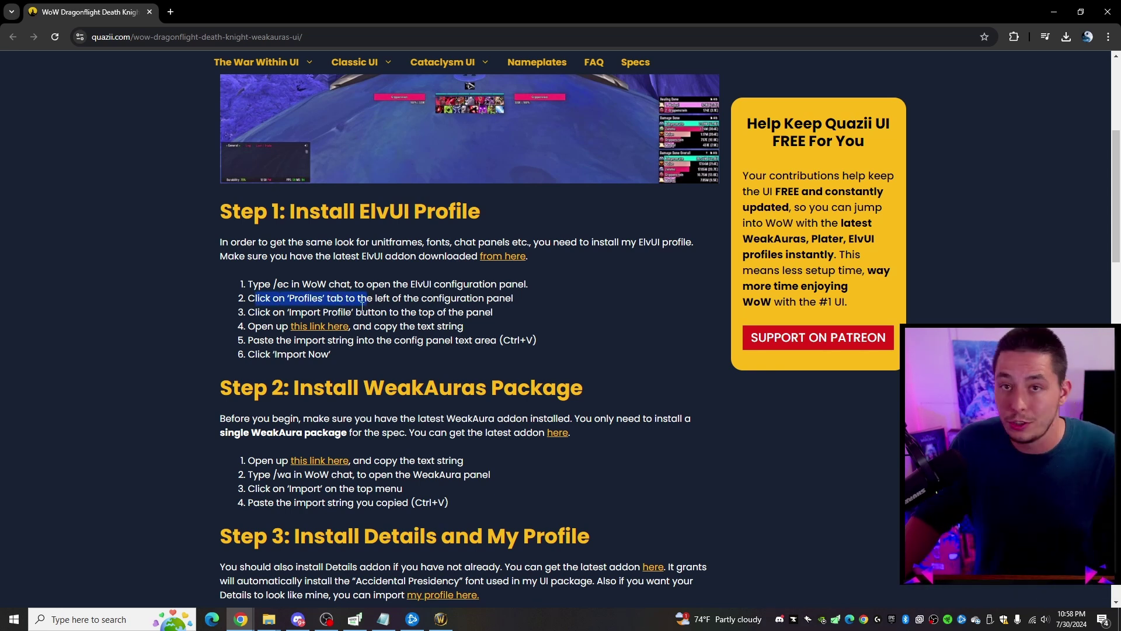
Step: Open the Quazii Tank & DPS ElvUI Profile text on Dropbox and select the whole profile string
{"action": "left_click", "coordinate": [337, 334]}
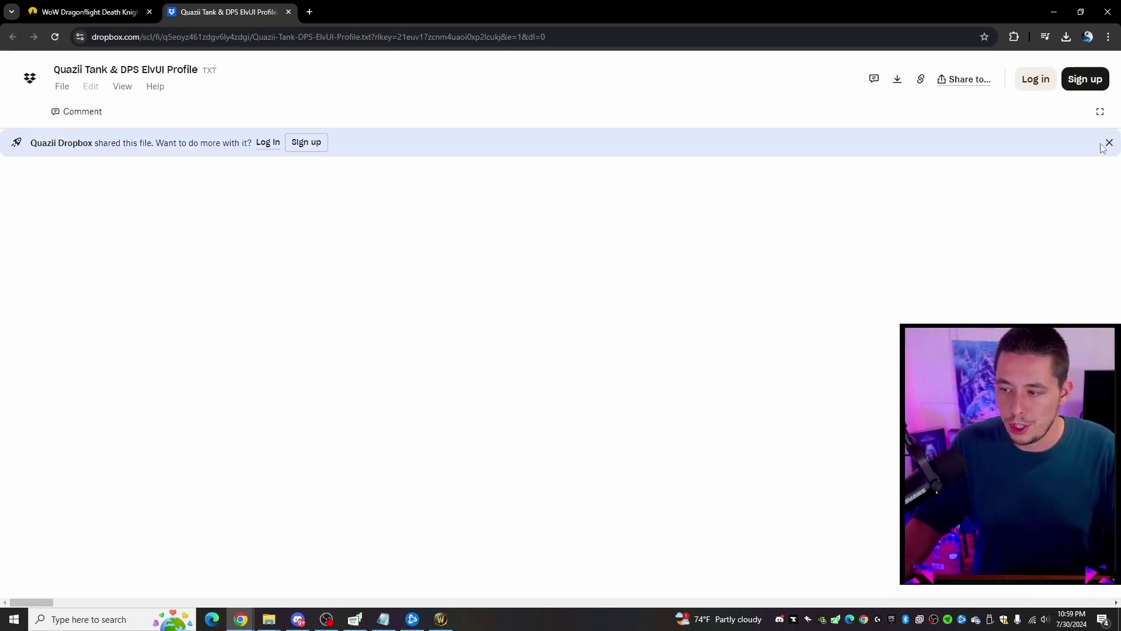
{"action": "left_click", "coordinate": [1109, 144]}
{"action": "triple_click", "coordinate": [514, 143]}
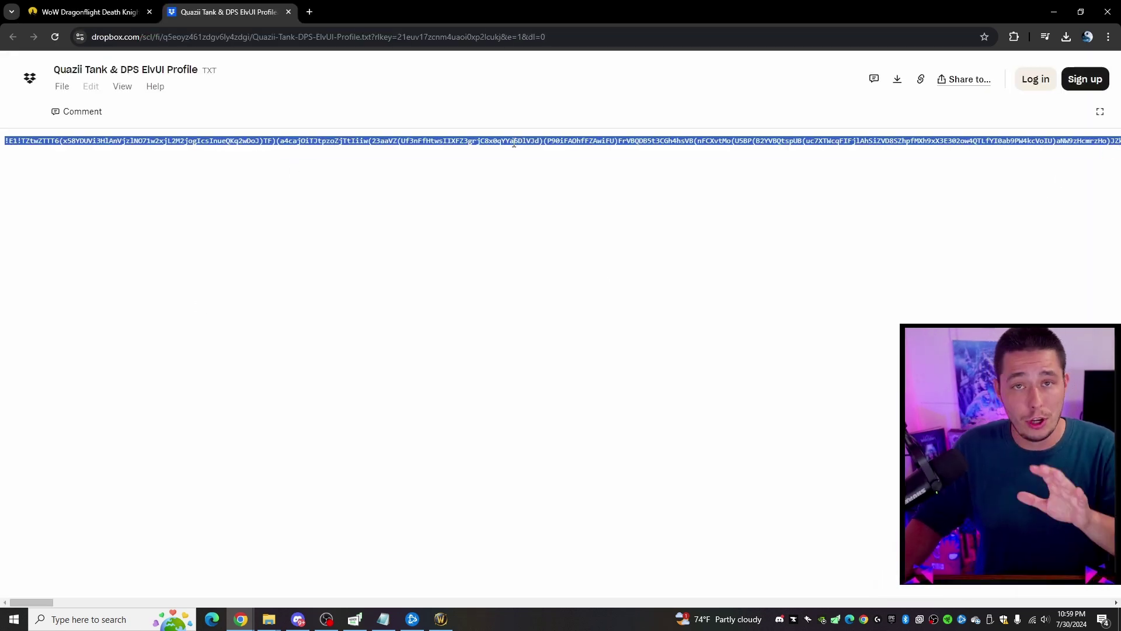
Step: Back in World of Warcraft, paste the copied Quazii profile string into ElvUI's Import text box
{"action": "left_click", "coordinate": [444, 620]}
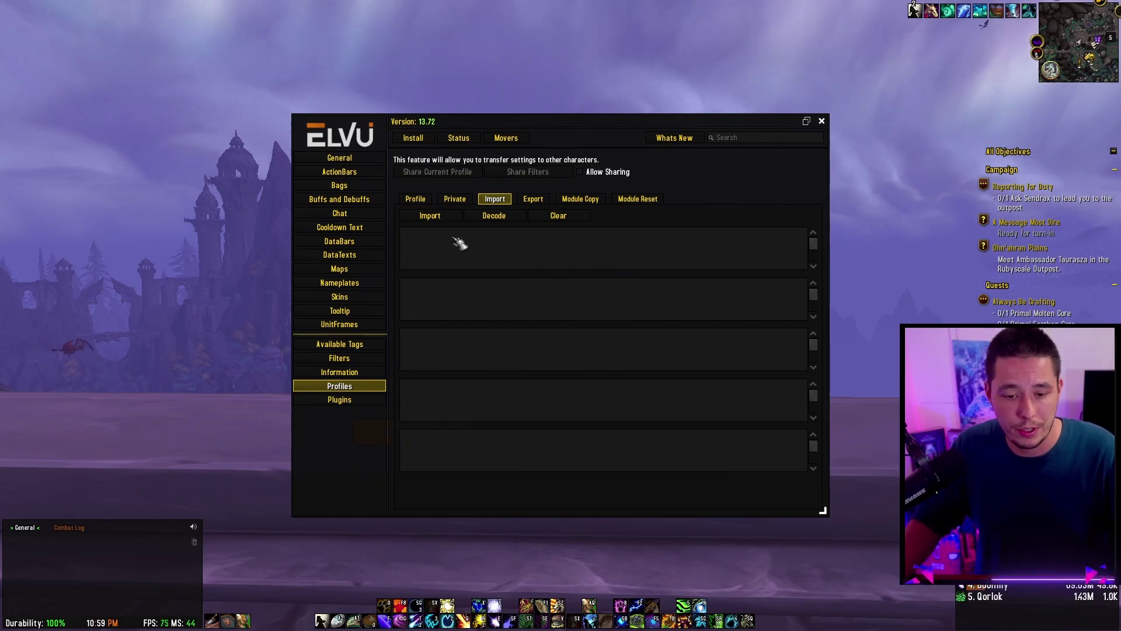
{"action": "left_click", "coordinate": [472, 245]}
{"action": "key", "text": "ctrl+v"}
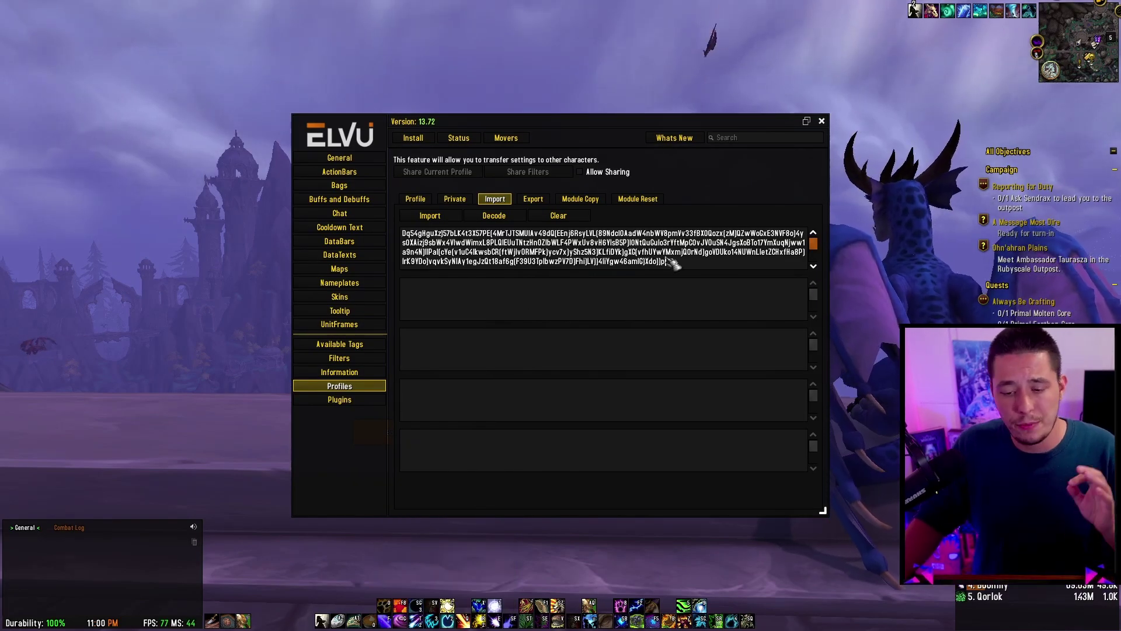